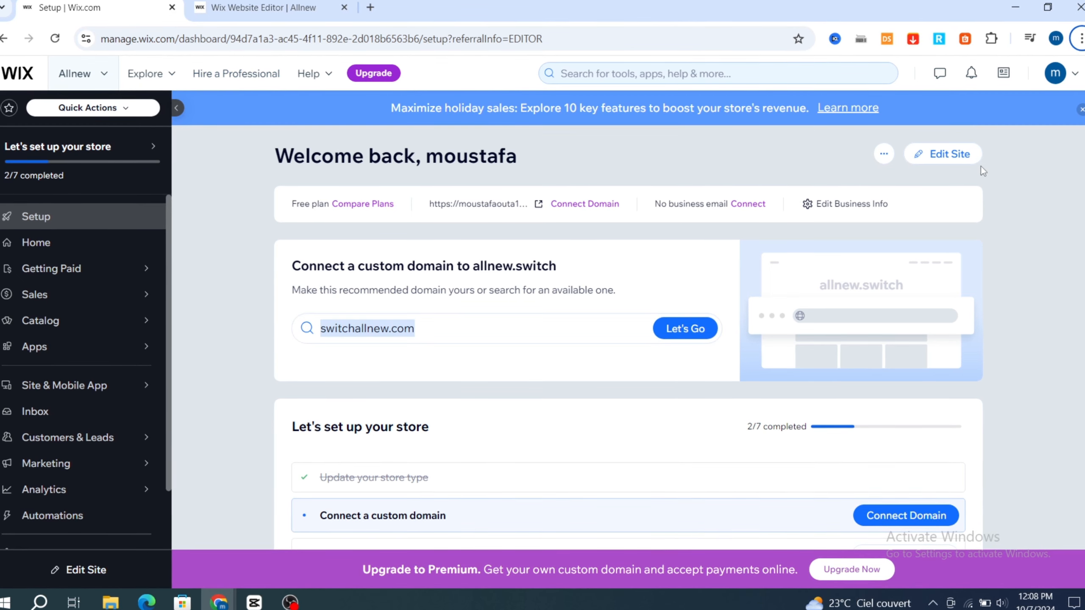
Step: Switch to the website editor and add the first horizontal menu style to the site's header
click(221, 5)
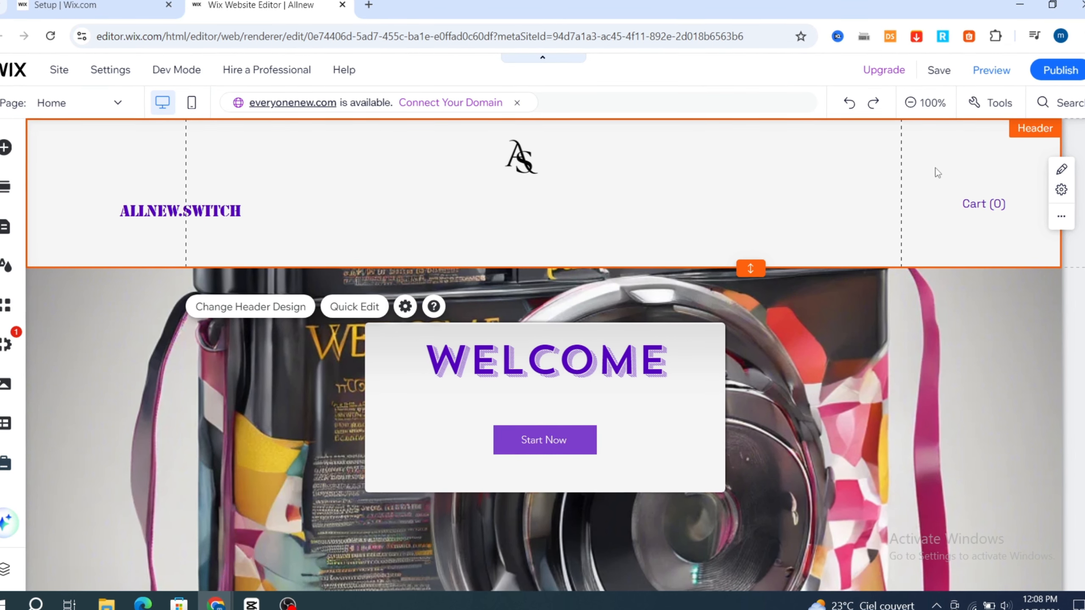
click(4, 147)
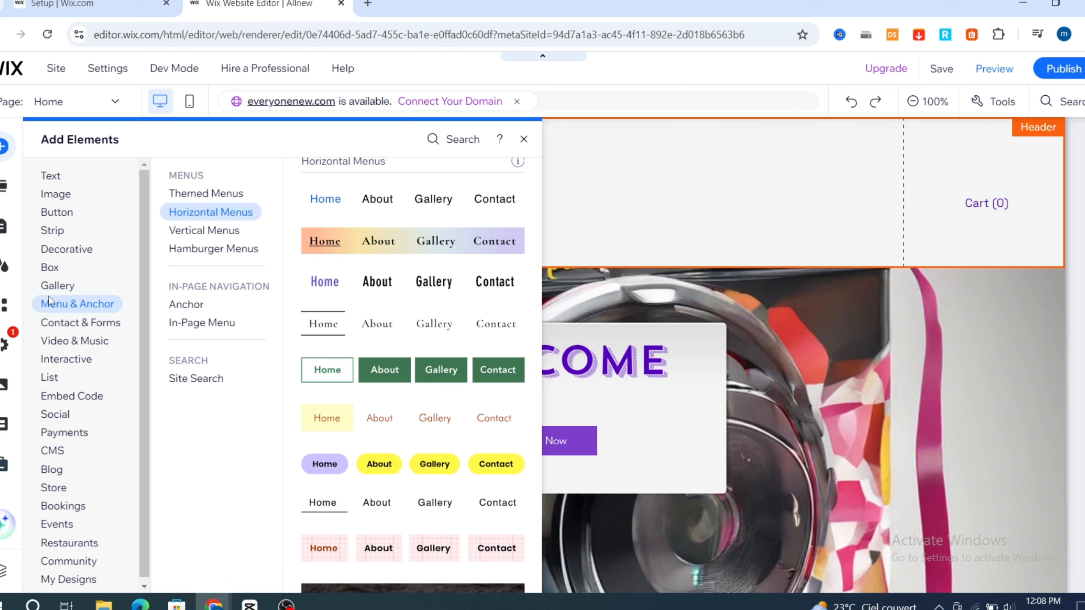
scroll(71, 314, down, 1)
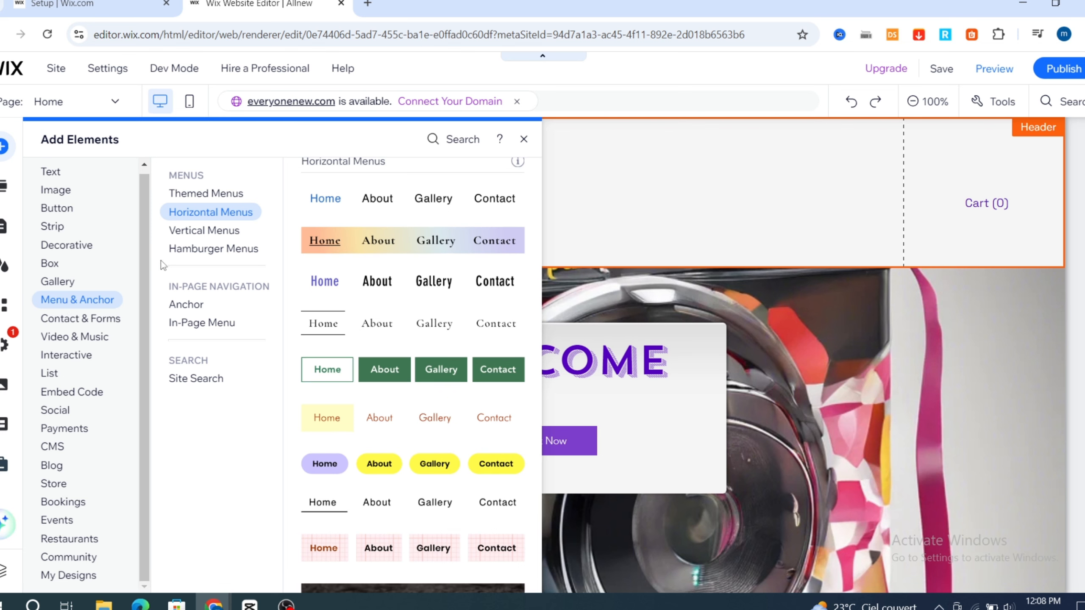
click(193, 194)
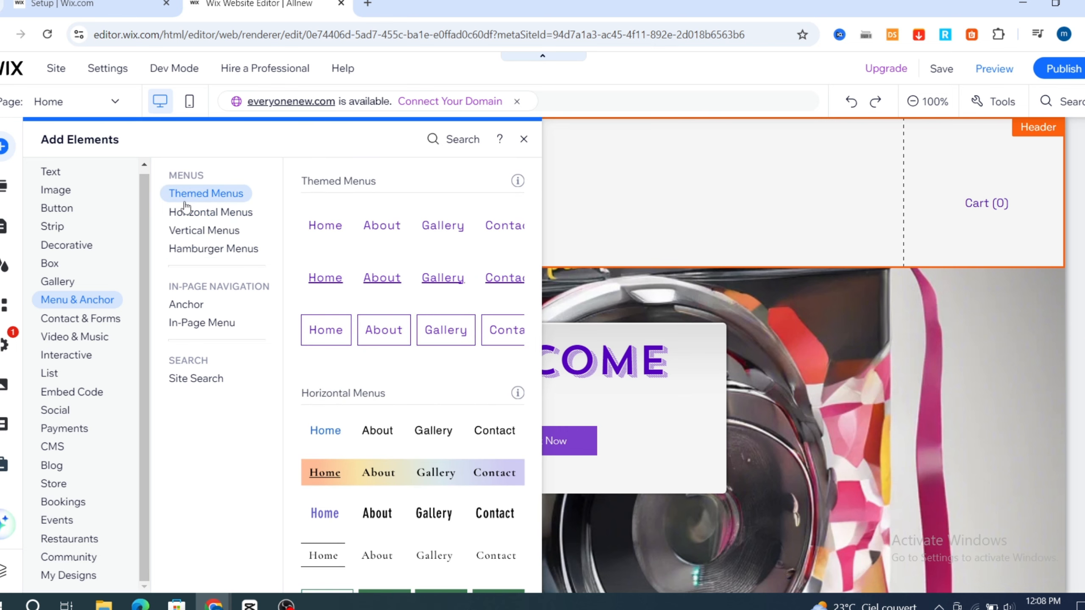
click(222, 212)
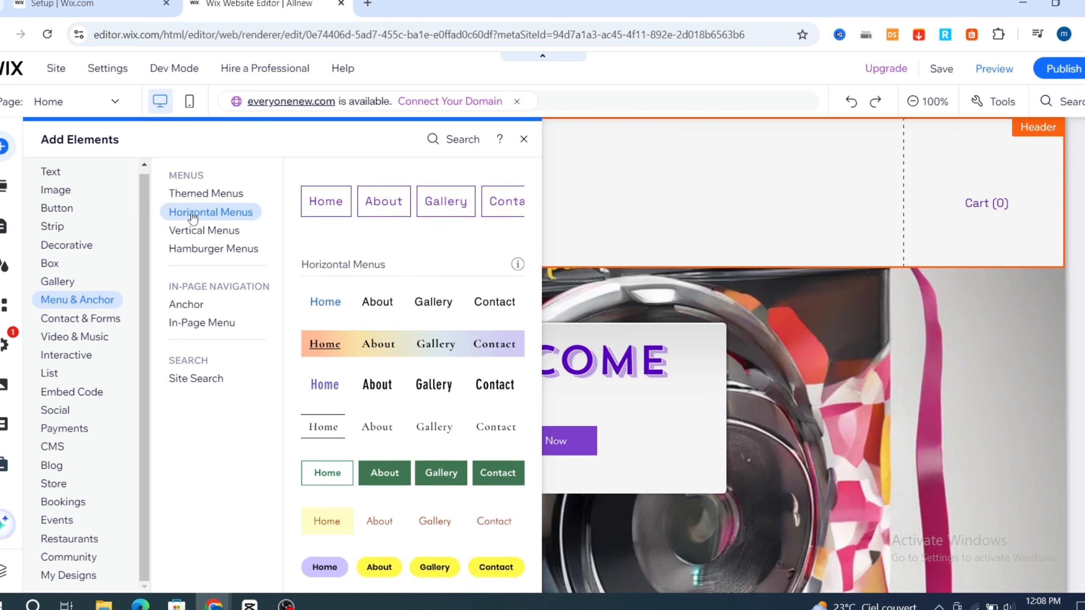
click(226, 231)
click(220, 249)
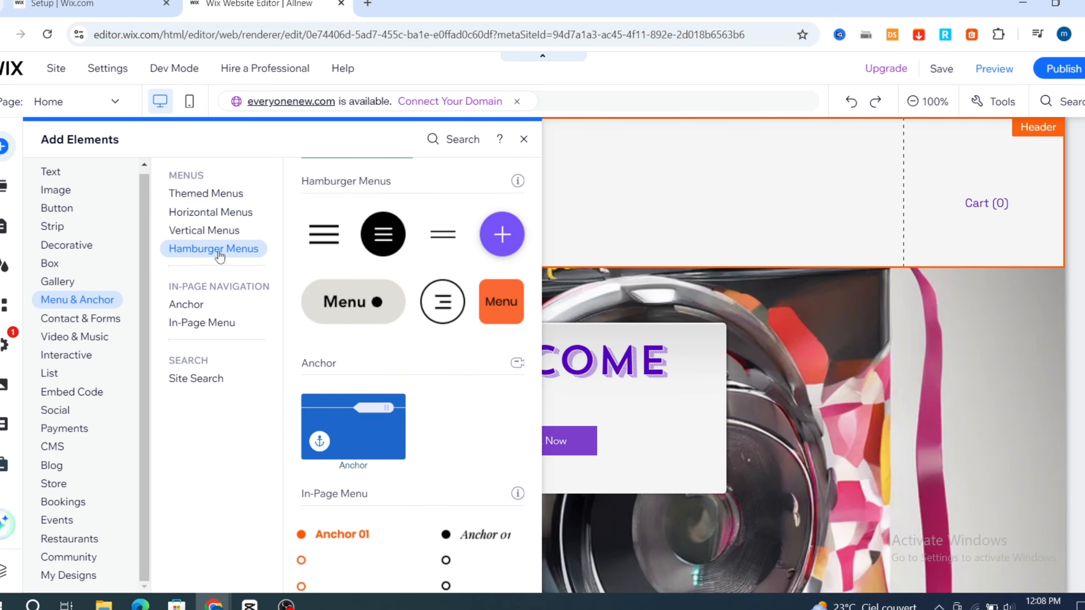
click(210, 233)
click(199, 217)
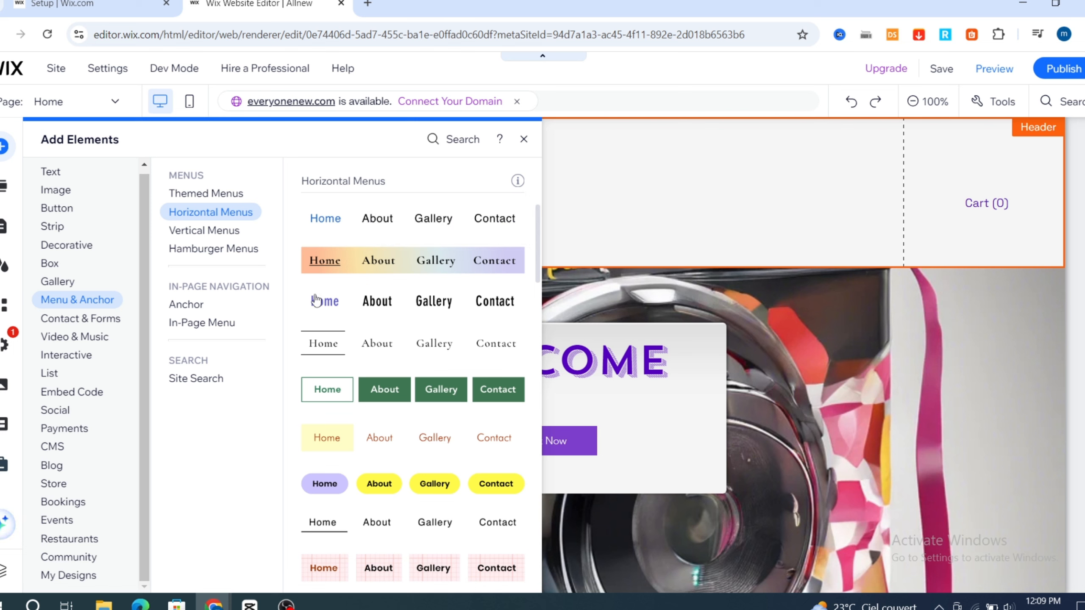
click(327, 221)
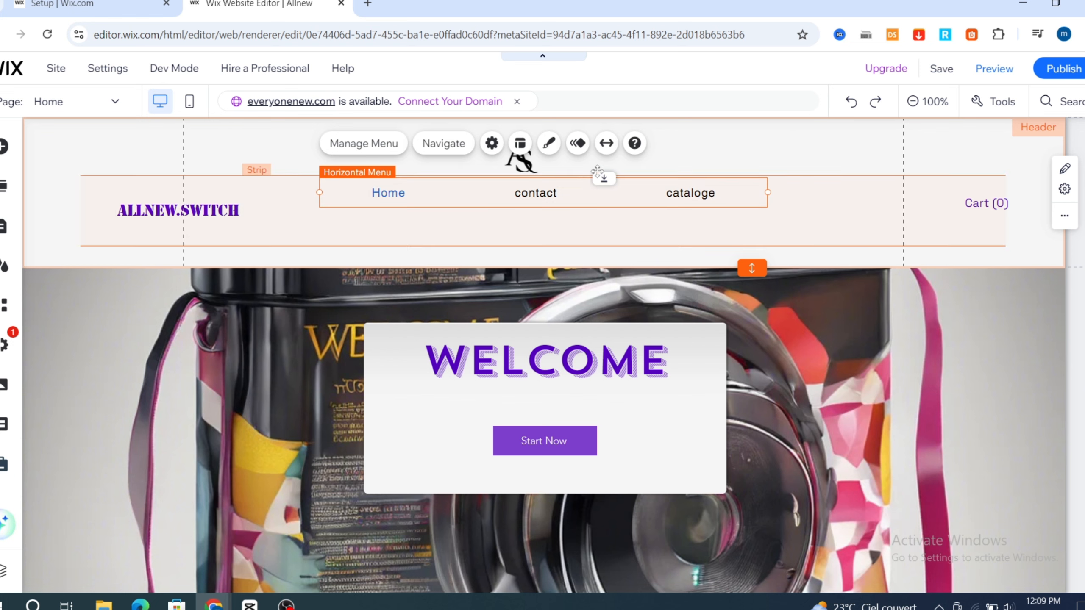
Step: Move the horizontal menu slightly lower in the header and widen it a little
drag(603, 179, 597, 195)
drag(546, 226, 547, 226)
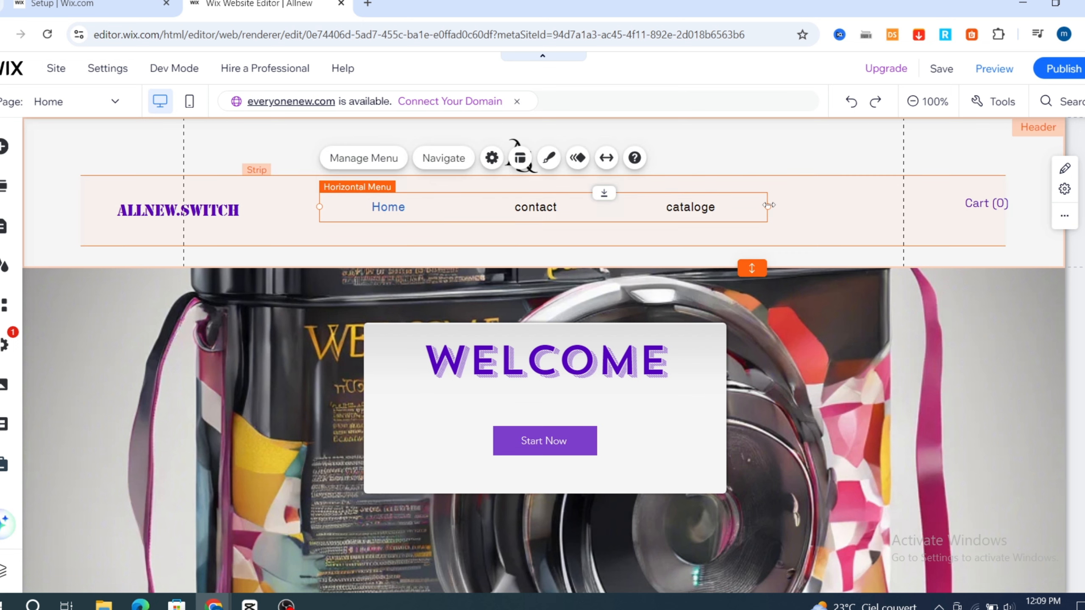
mouse_move(759, 205)
mouse_down()
mouse_move(728, 207)
mouse_move(775, 208)
mouse_up()
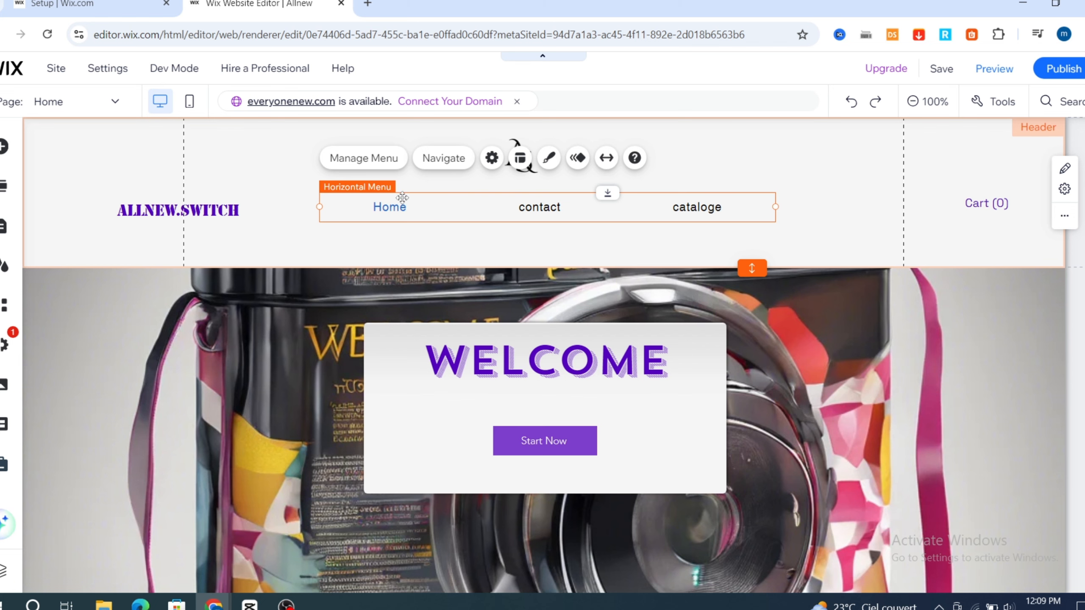
Step: Add a site menu item linking to the Cart Page section of the Cart Page, keeping the name Cart Page
click(354, 160)
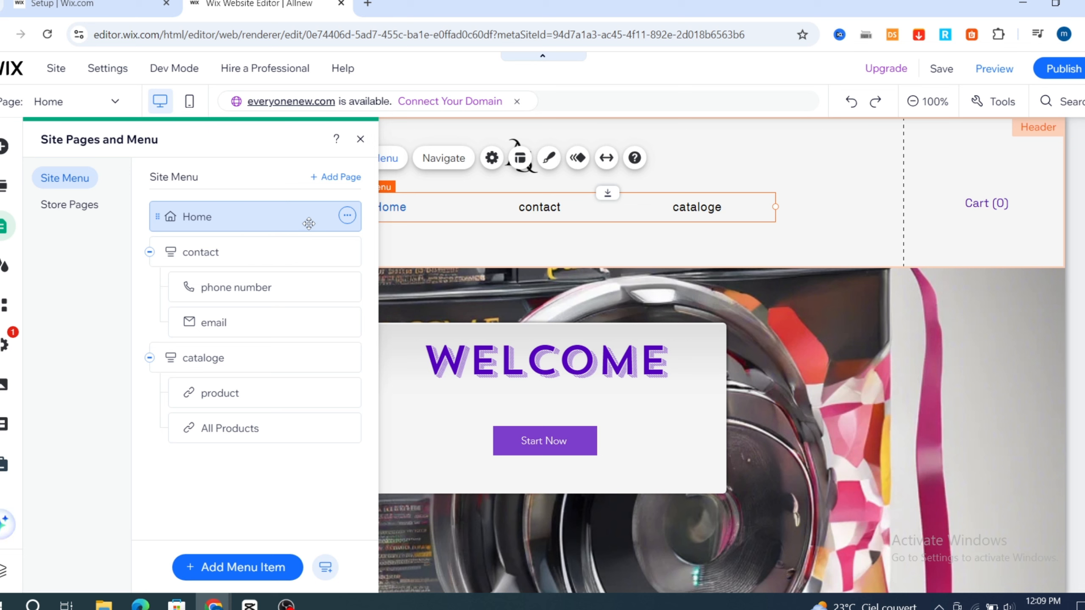
click(235, 566)
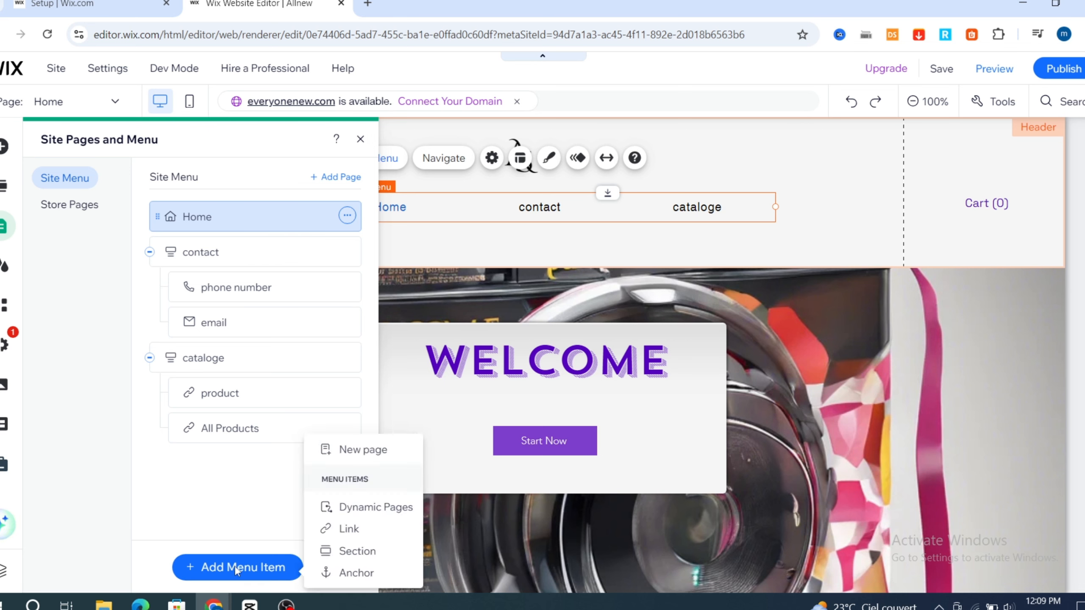
click(353, 510)
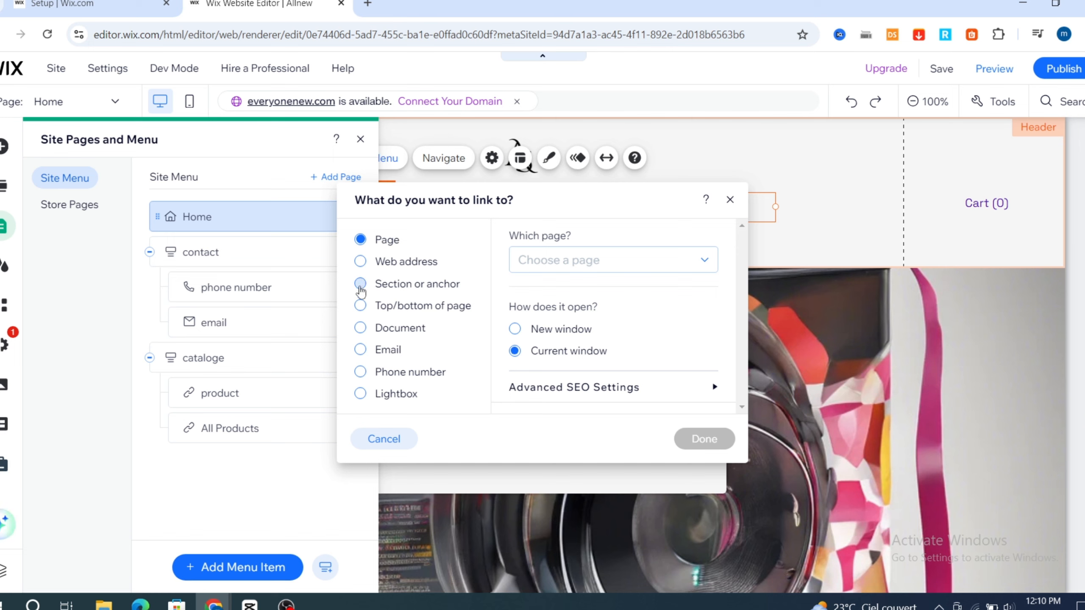
click(361, 289)
click(563, 342)
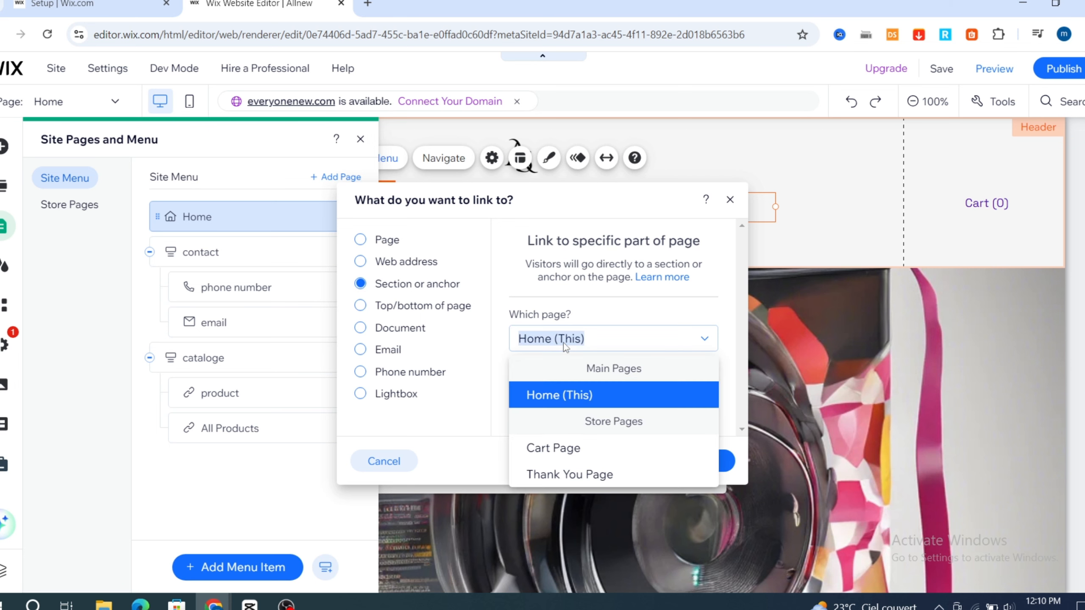
click(547, 449)
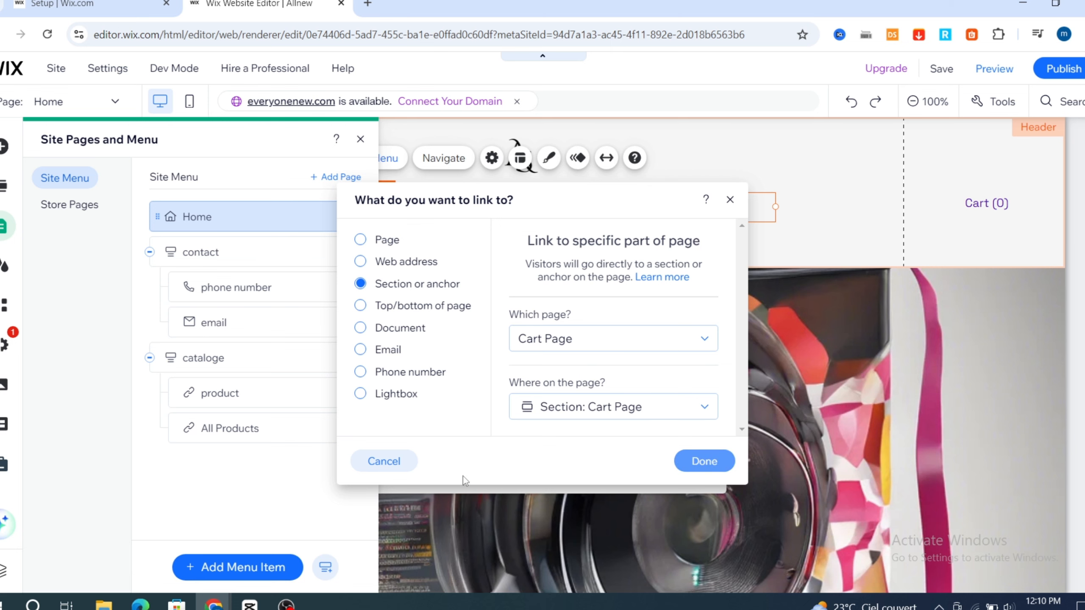
click(704, 462)
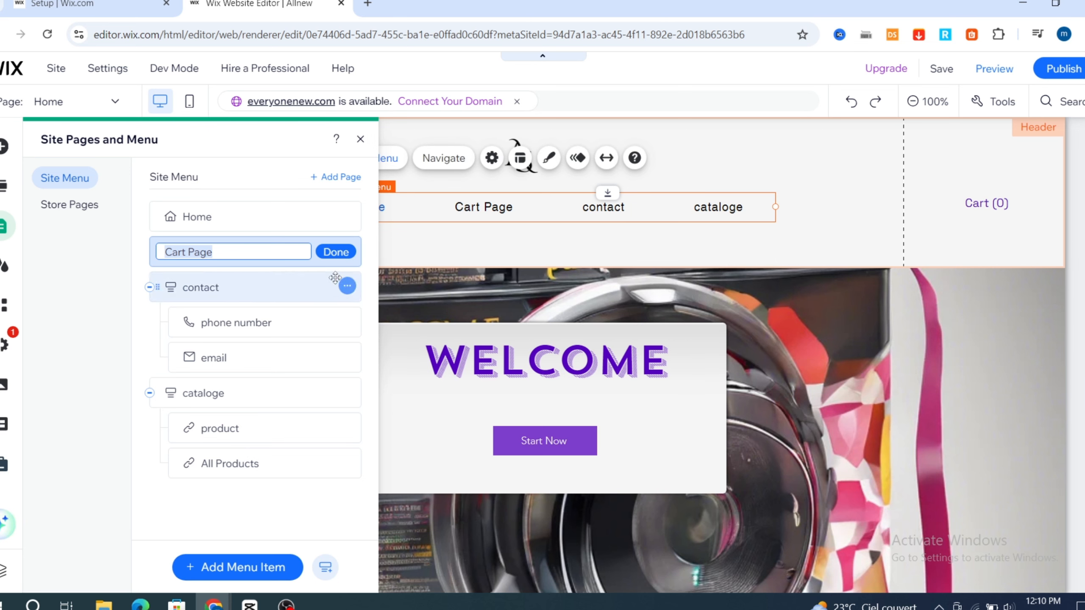
click(333, 252)
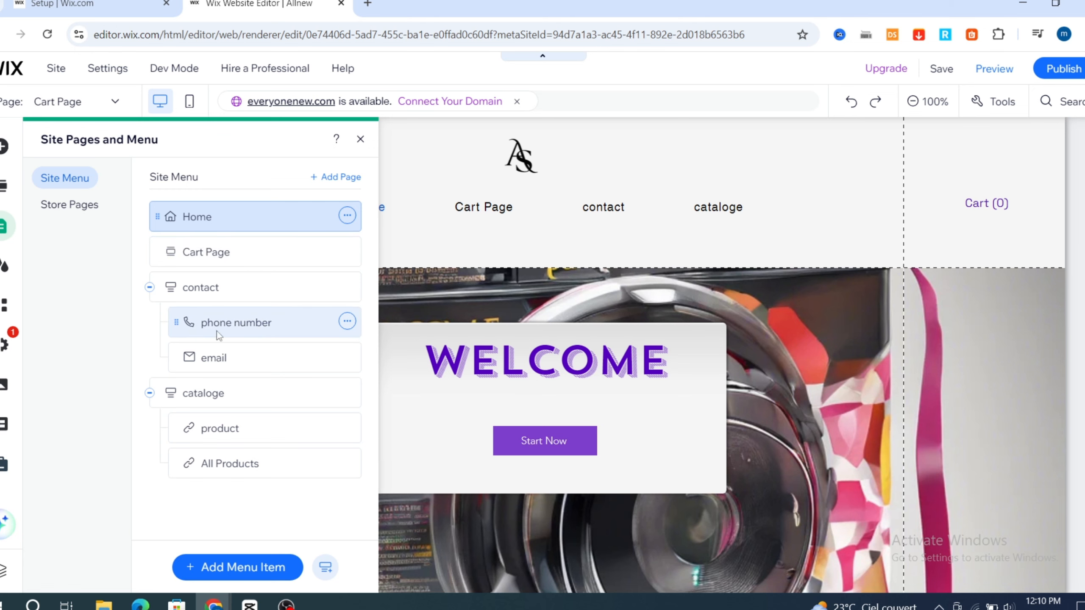
Step: Nest Cart Page under contact in the site menu and move email and phone number out to the top level below Home
click(202, 250)
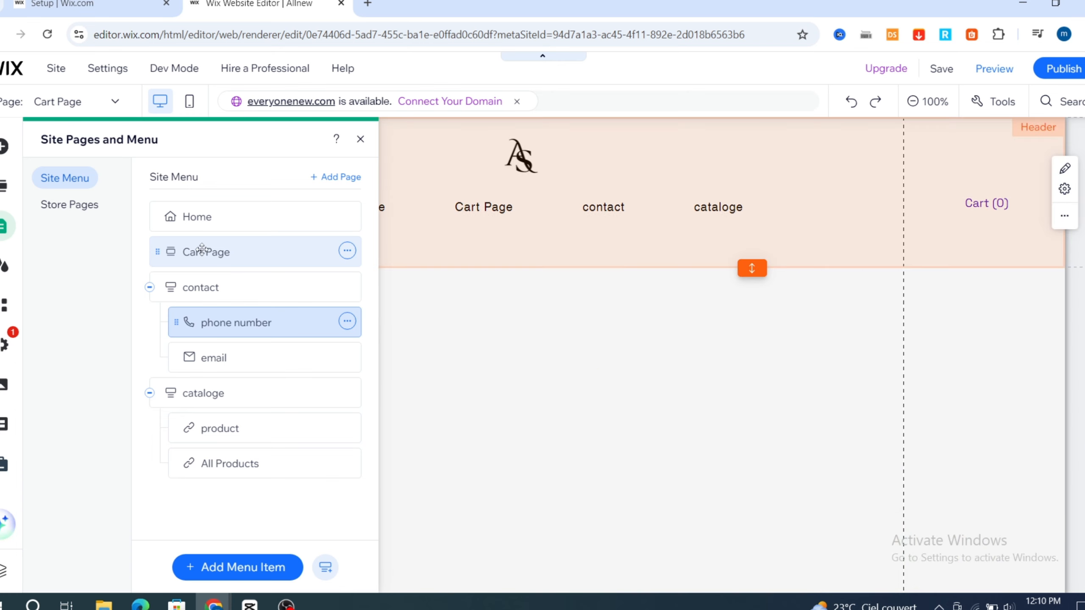
drag(202, 249, 252, 327)
click(630, 214)
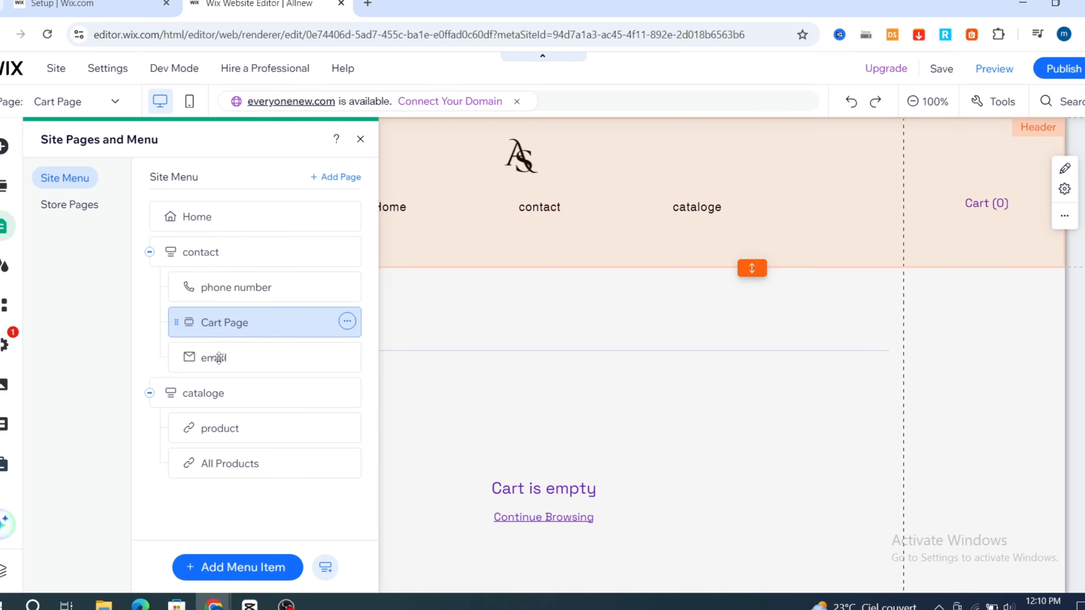
drag(237, 332, 165, 255)
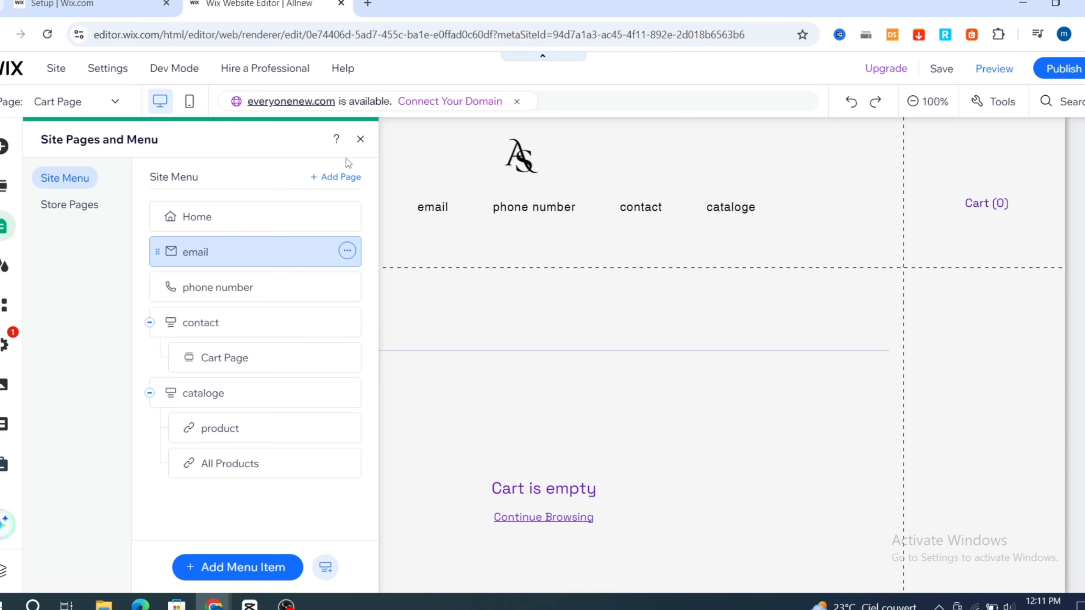
click(359, 143)
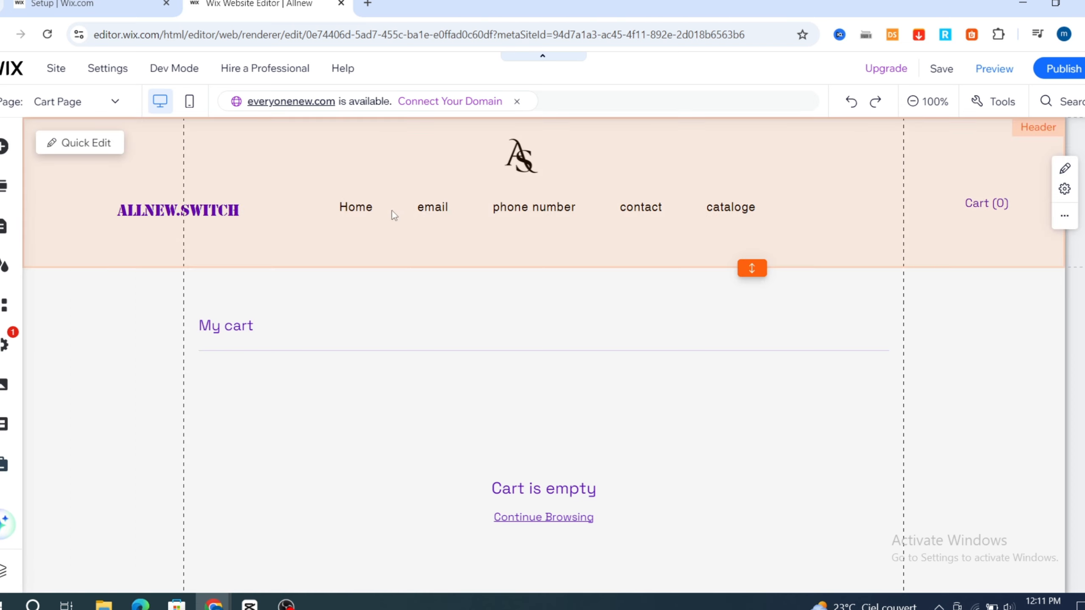
Step: View the store pages from the horizontal menu's navigation options and switch the editor to the Thank You Page
click(417, 212)
click(417, 212)
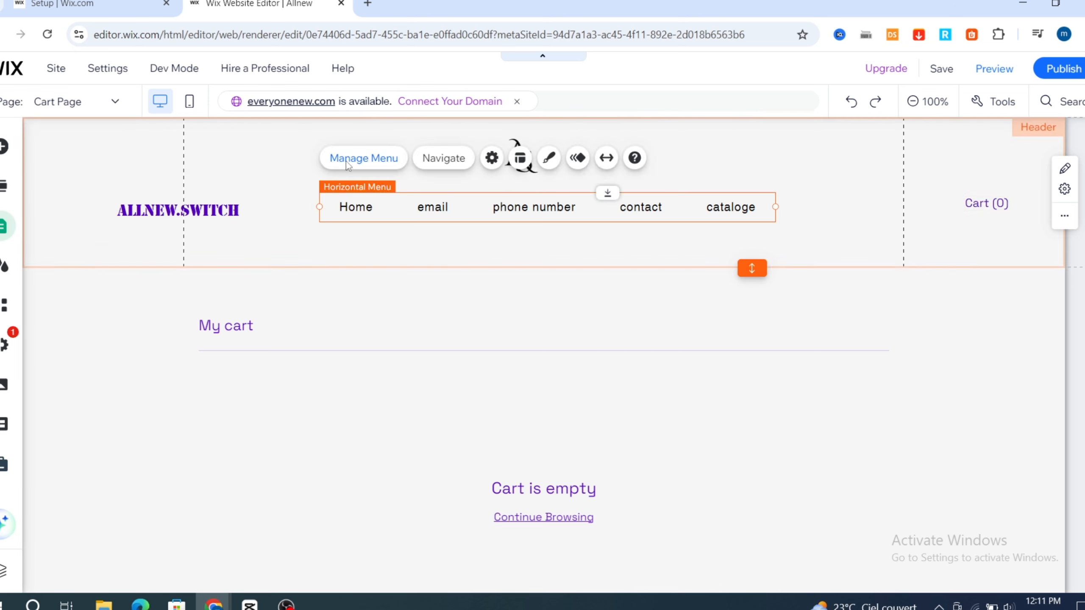
click(435, 164)
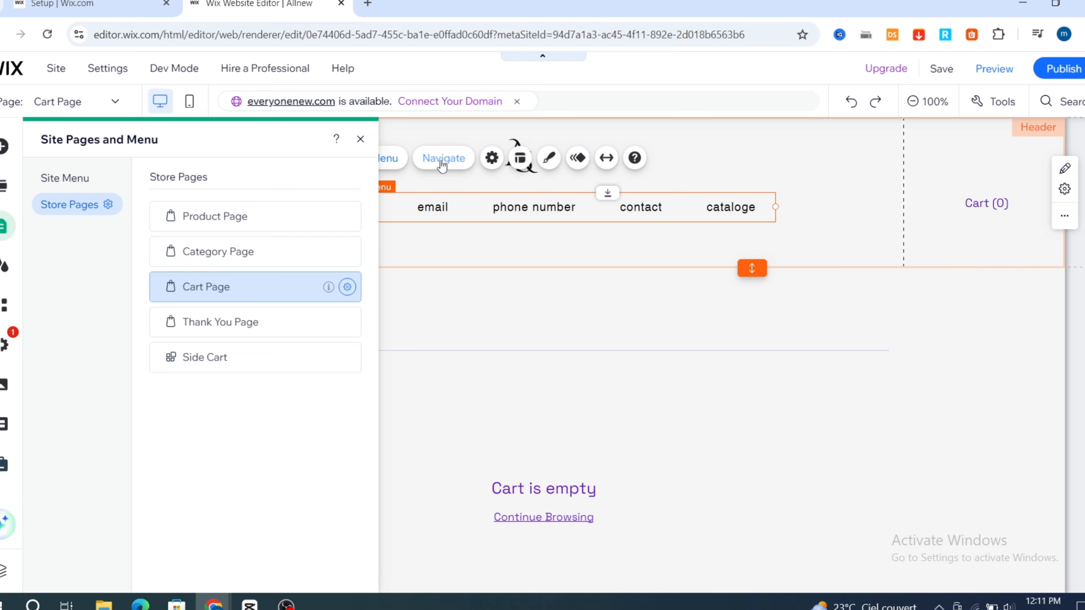
click(442, 164)
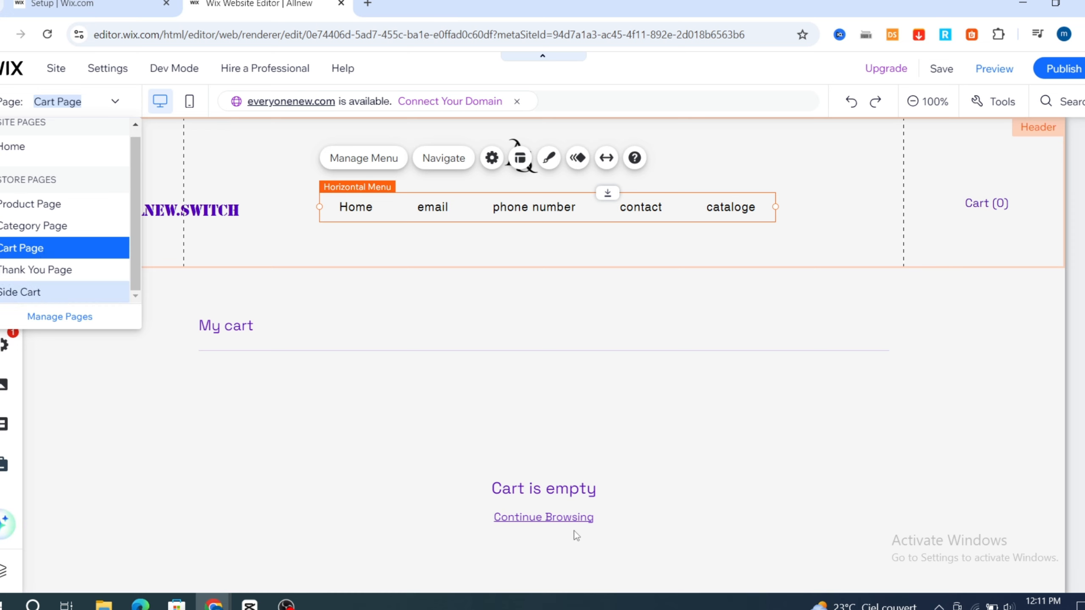
click(30, 274)
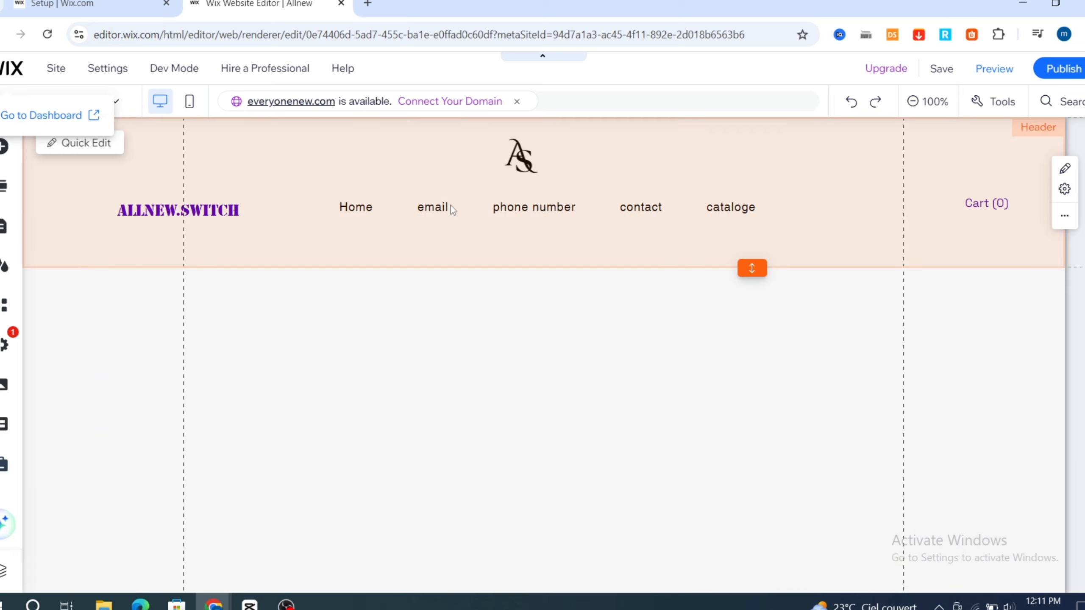
Step: Set the horizontal menu's dropdowns to open as Flyout and return to the general menu layout options
double_click(451, 205)
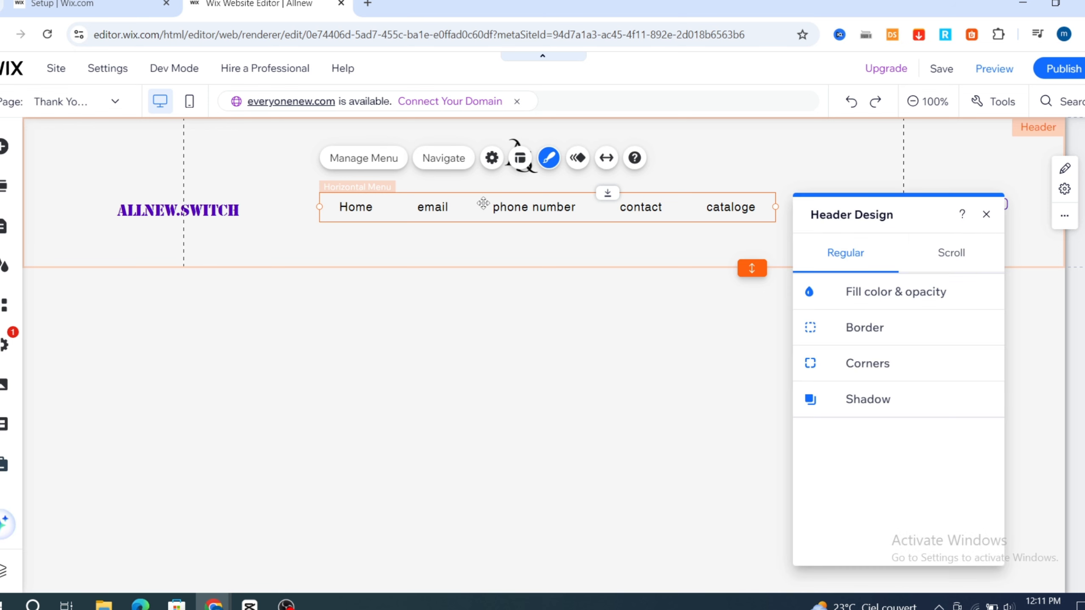
click(519, 166)
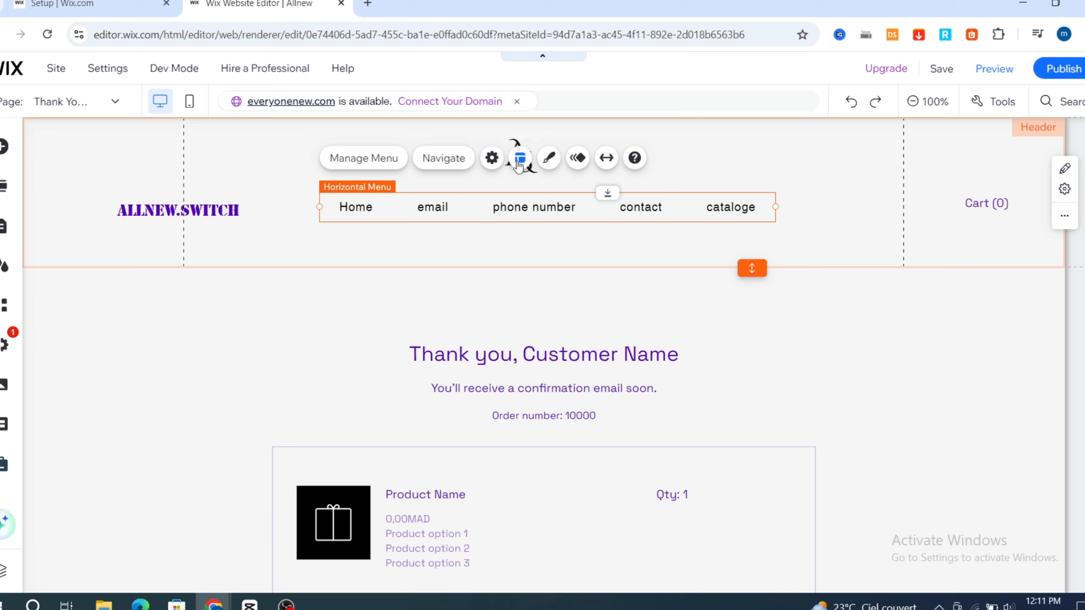
click(520, 159)
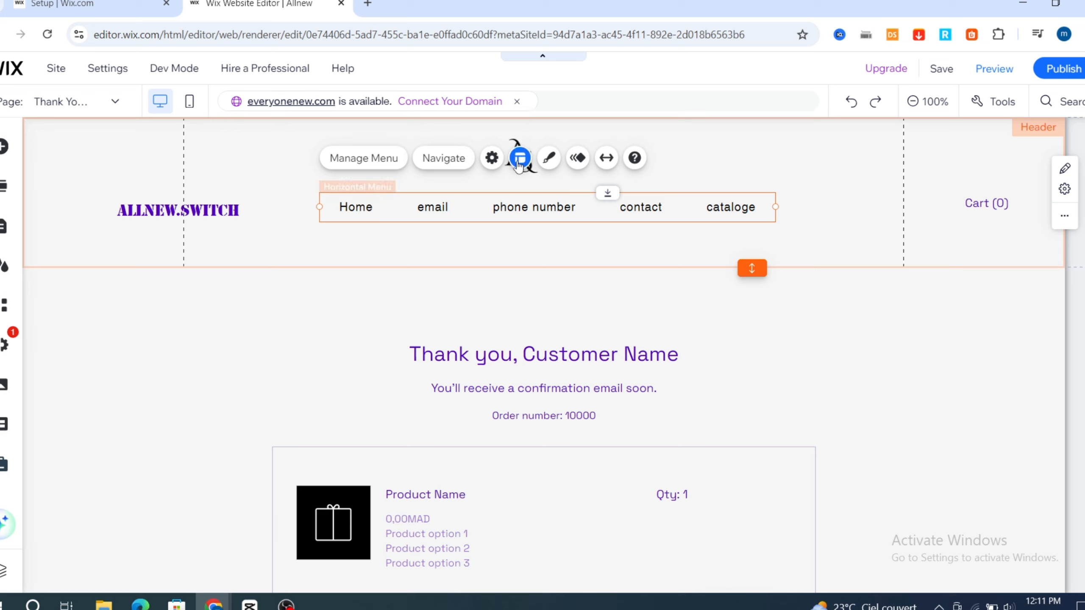
click(520, 159)
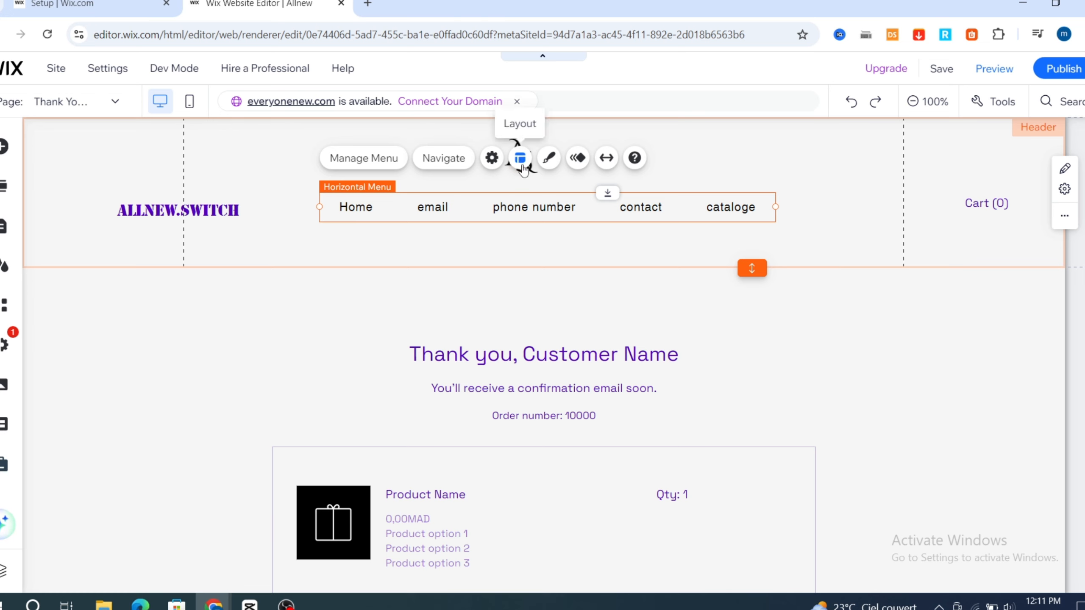
click(521, 164)
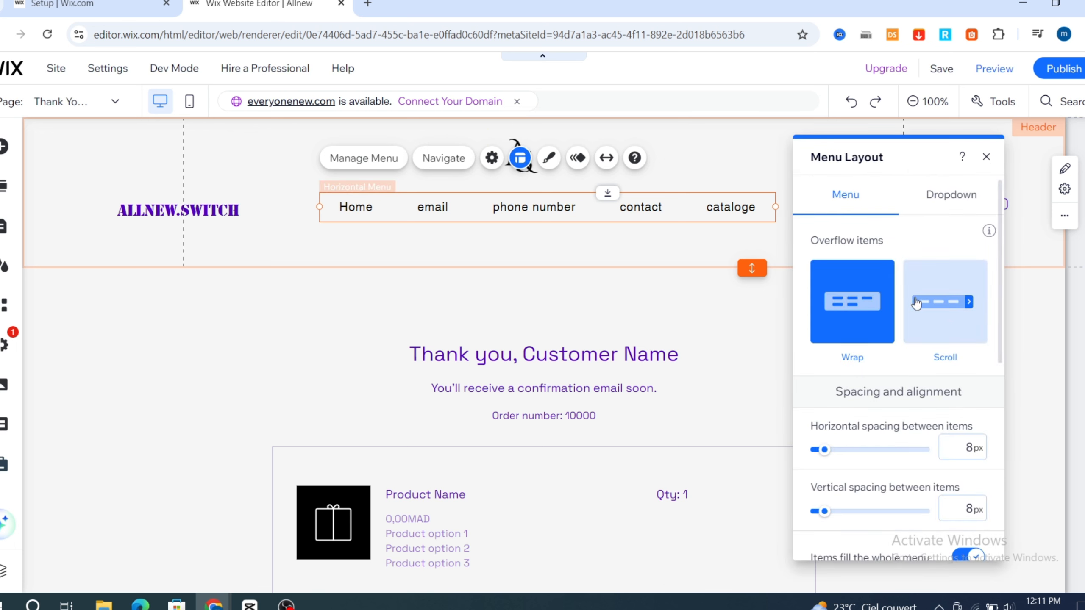
click(942, 196)
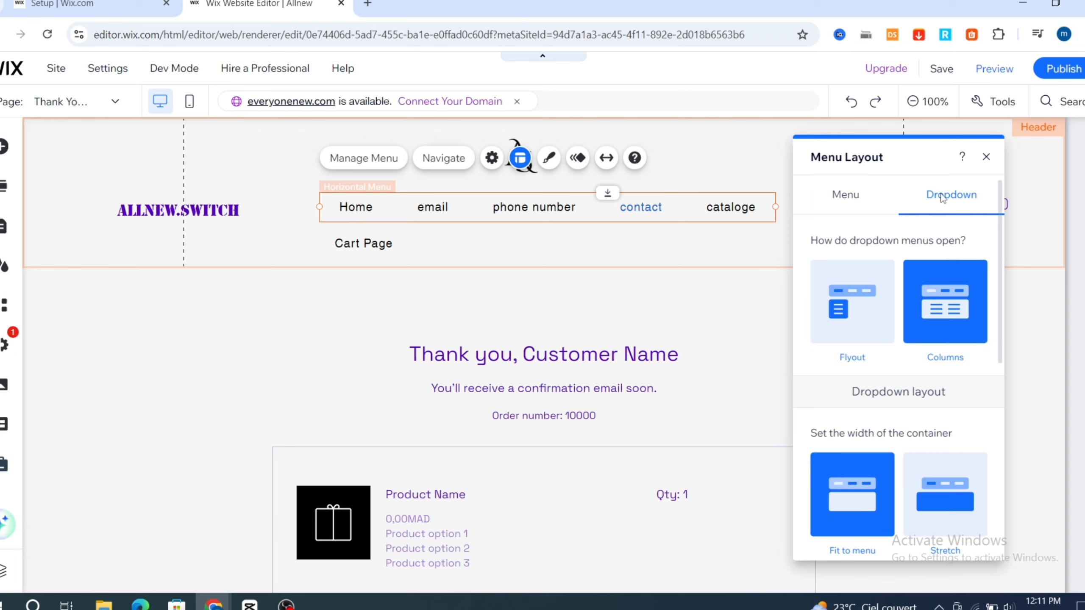
click(848, 328)
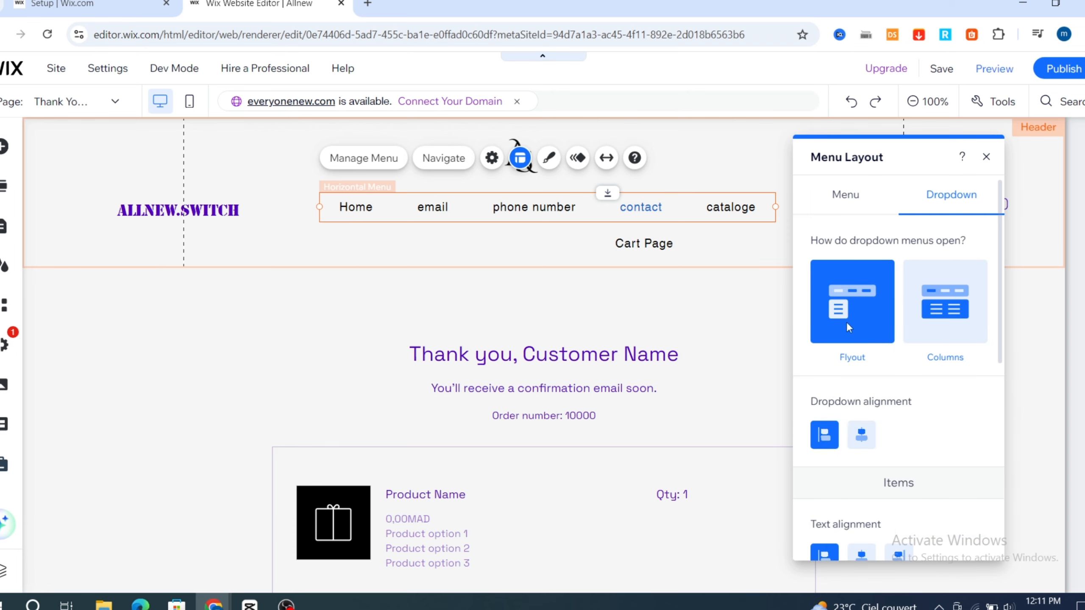
click(956, 317)
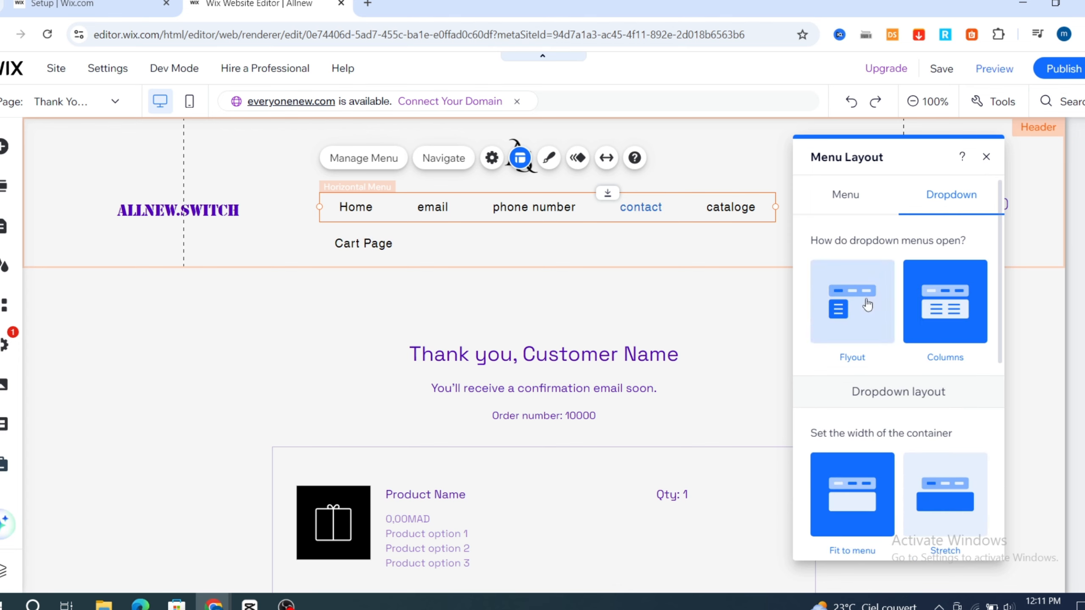
click(867, 305)
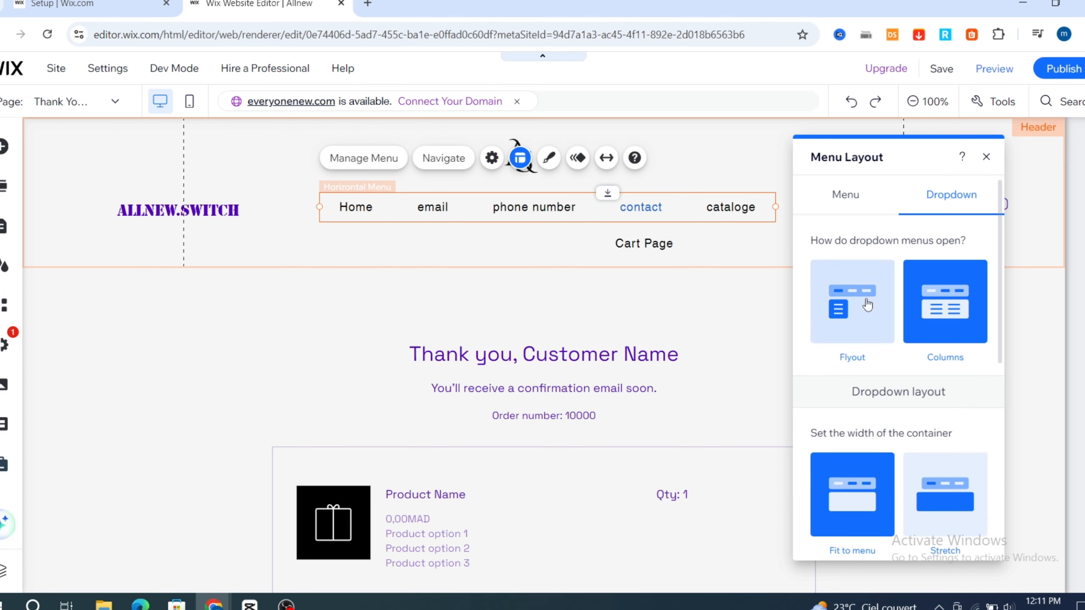
click(843, 203)
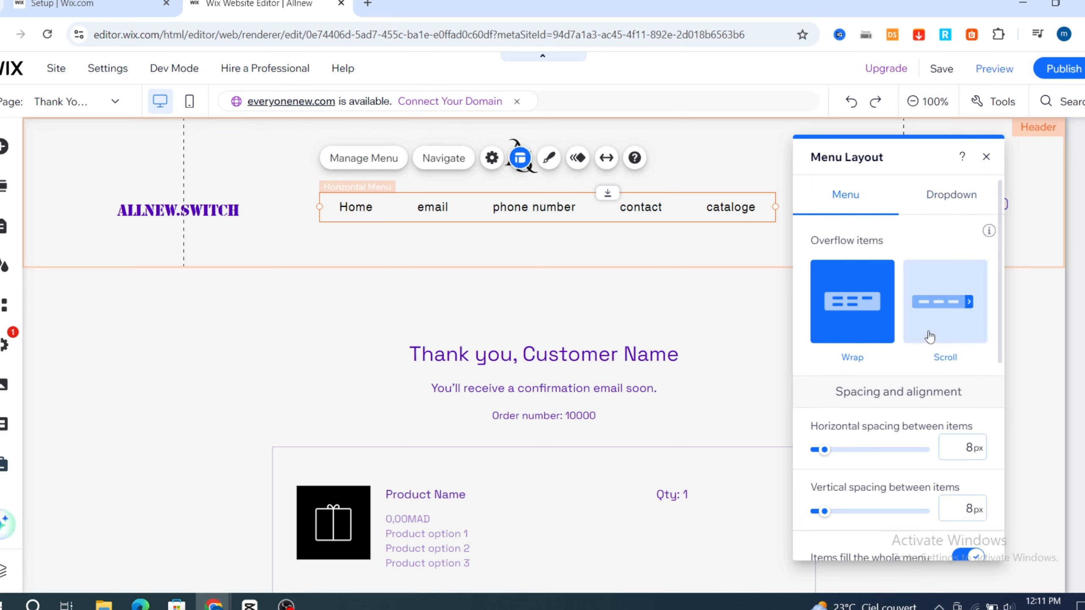
Step: Try the Scroll option for the horizontal menu's overflow items and return it to Wrap
scroll(851, 299, down, 2)
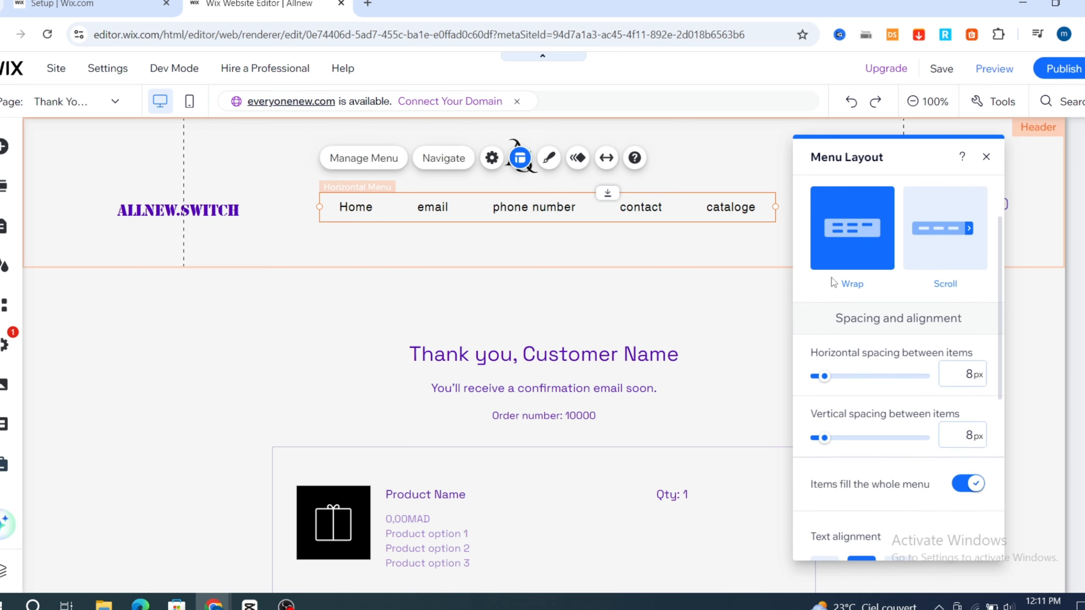
click(947, 248)
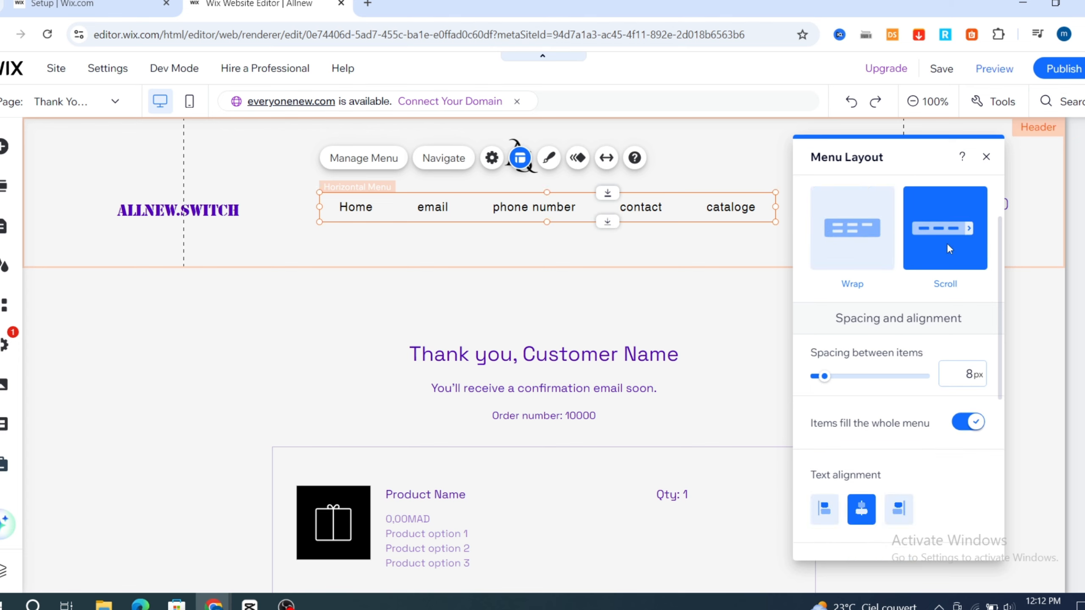
click(824, 247)
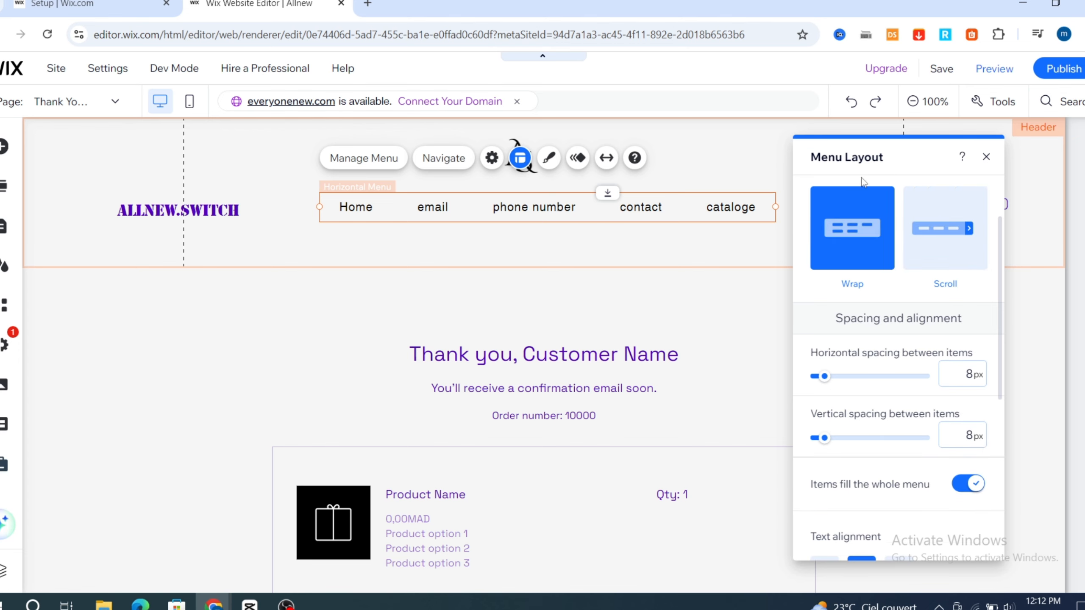
Step: Set the menu's horizontal spacing between items to 4 px and the vertical spacing to 6 px
scroll(849, 322, down, 3)
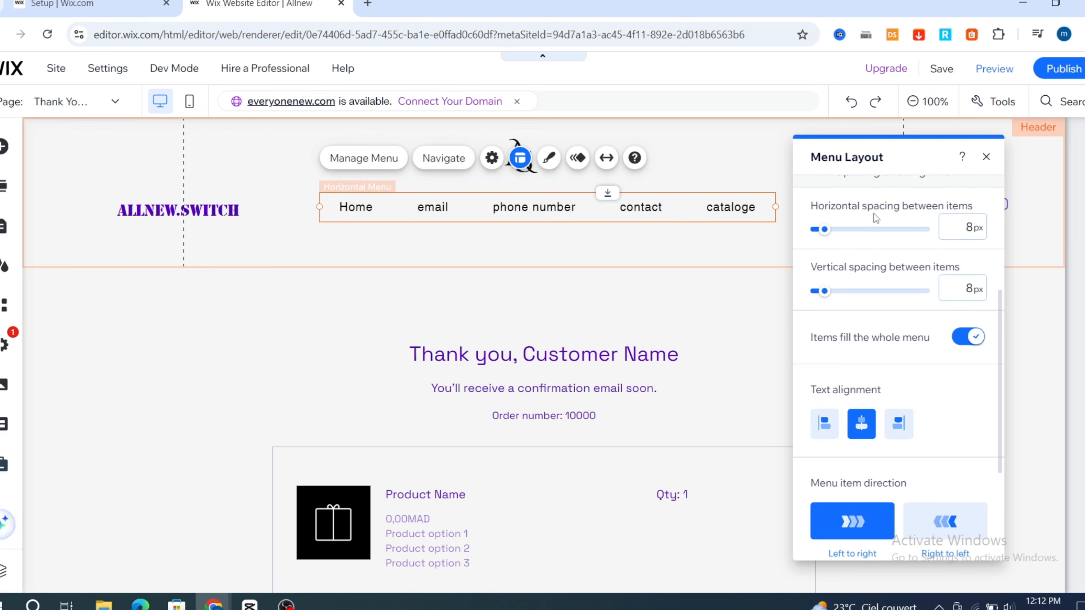
mouse_move(824, 229)
mouse_down()
mouse_move(816, 235)
mouse_move(837, 236)
mouse_move(802, 237)
mouse_move(838, 240)
mouse_move(817, 243)
mouse_up()
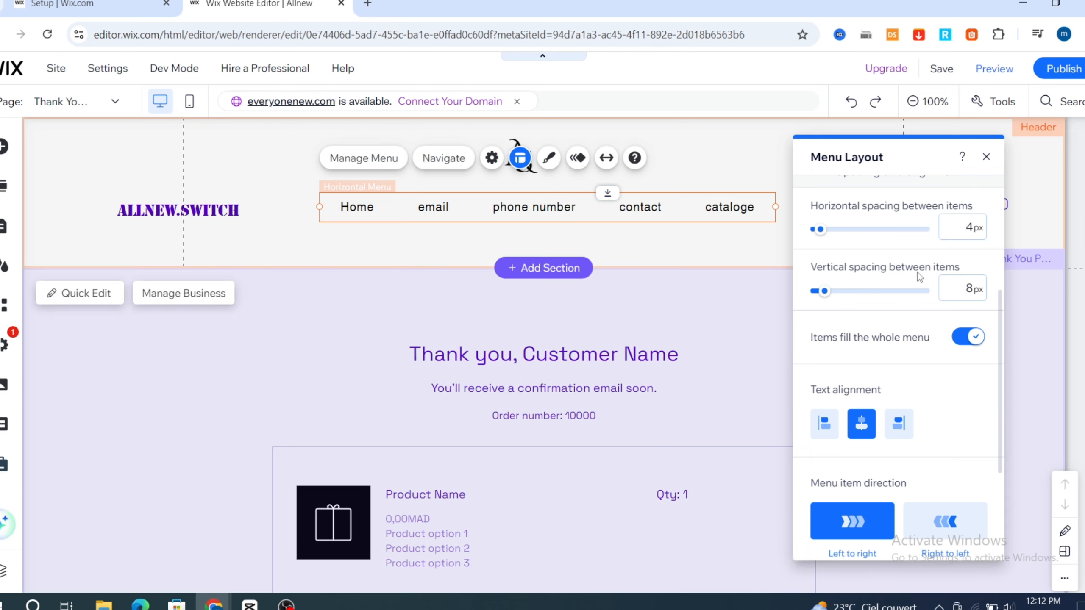
mouse_move(824, 291)
mouse_down()
mouse_move(850, 296)
mouse_move(820, 303)
mouse_up()
click(969, 339)
Step: Try right and left text alignment for the menu items and return to Center
scroll(821, 400, down, 2)
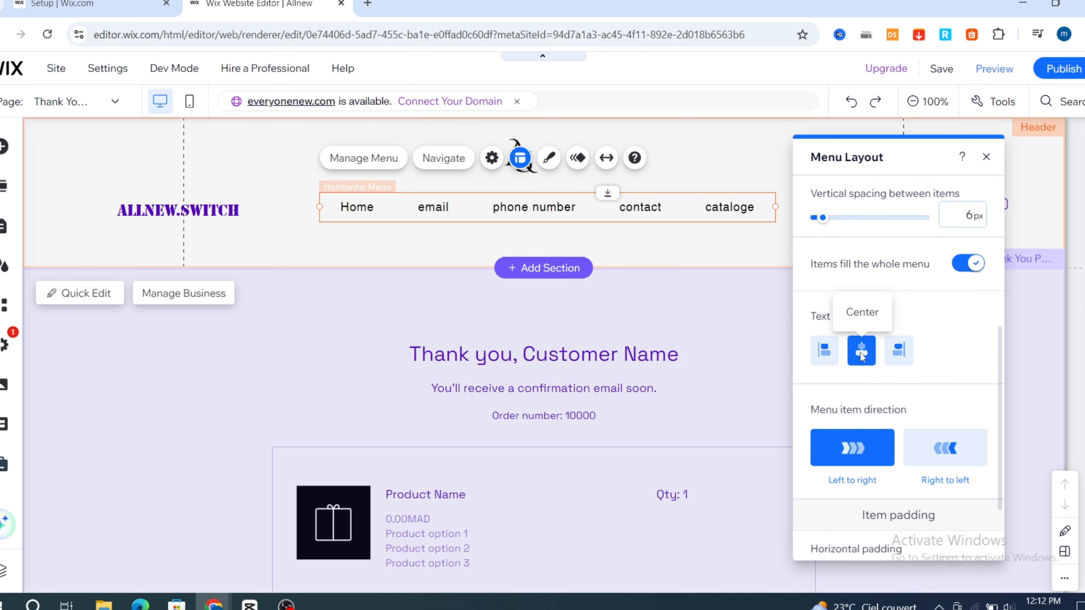
click(907, 361)
click(824, 356)
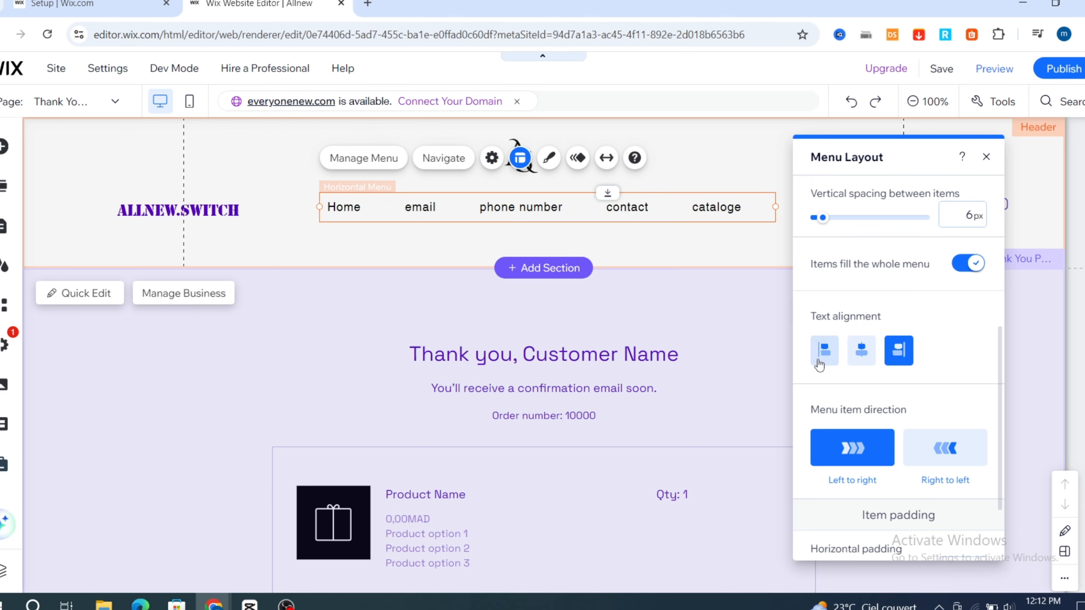
click(868, 360)
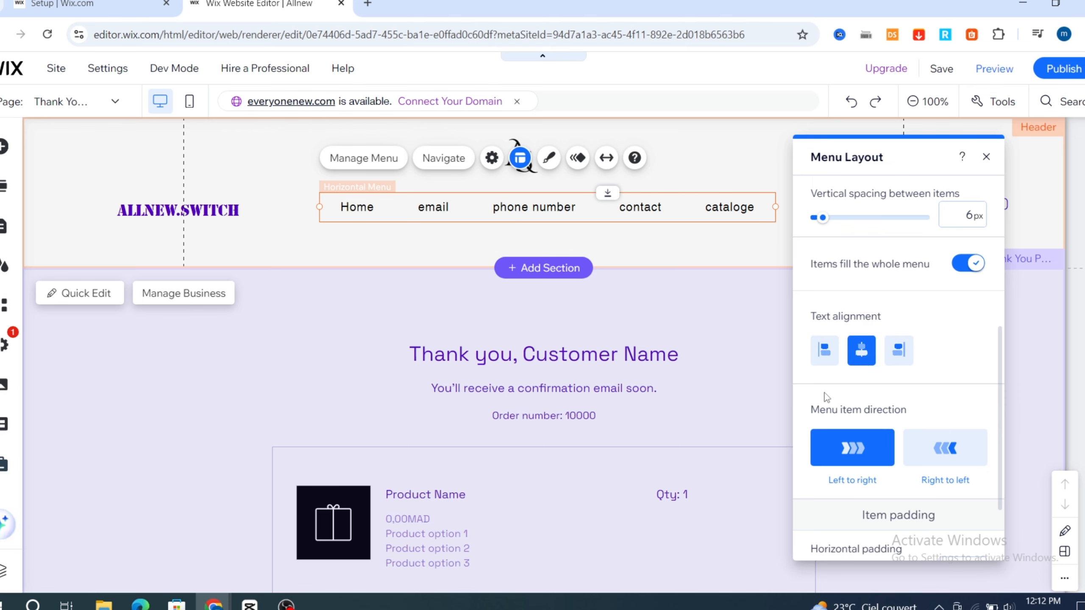
Step: Try the Right to left menu item direction and return to Left to right
scroll(824, 393, down, 2)
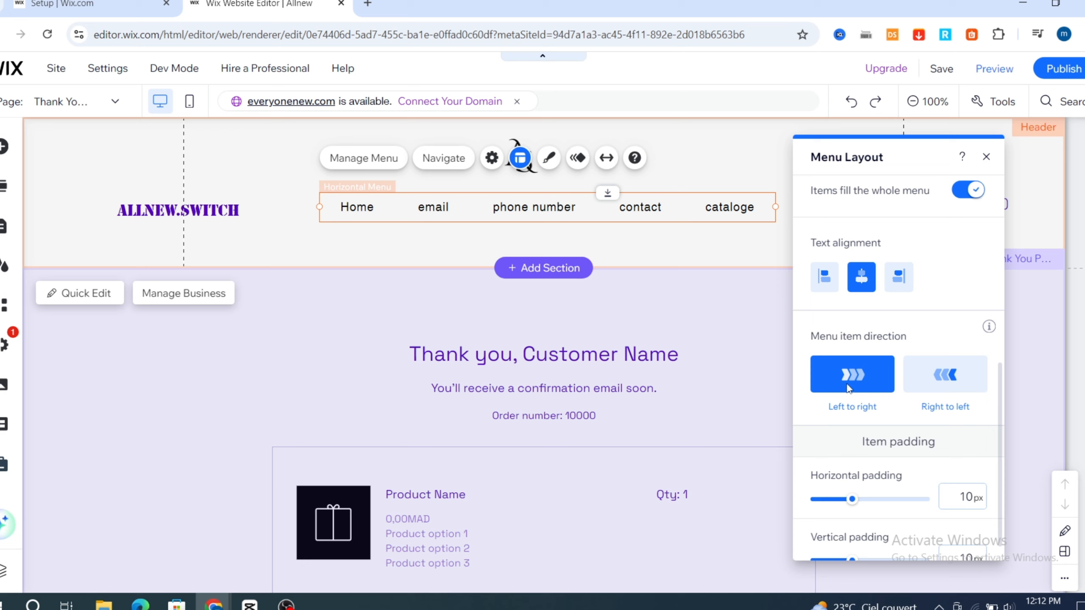
click(951, 378)
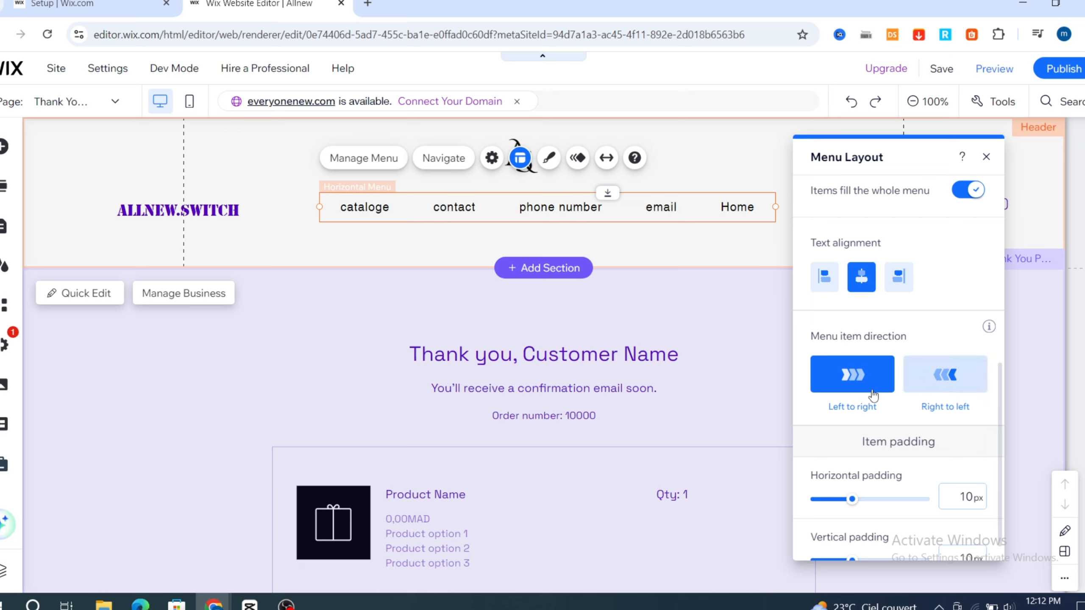
click(860, 386)
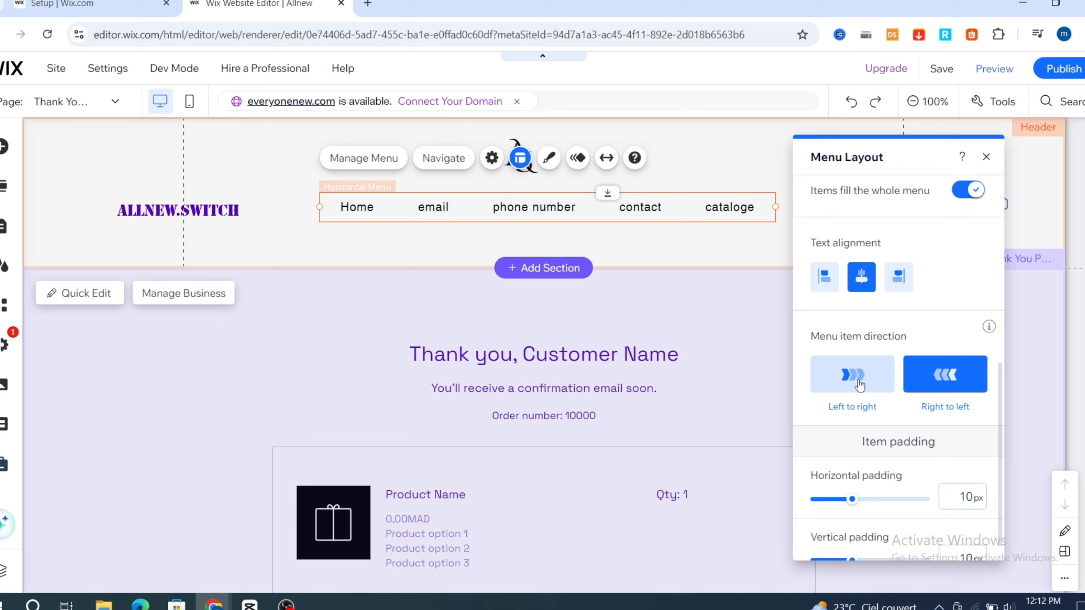
Step: Adjust the horizontal padding of the top-level menu items
scroll(882, 409, down, 1)
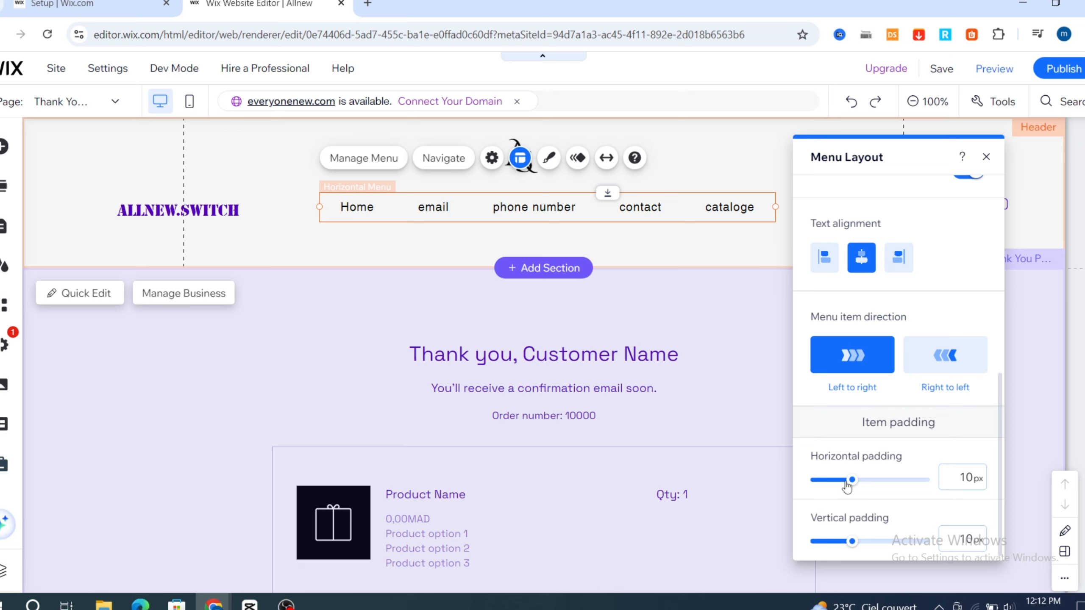
mouse_move(847, 483)
mouse_down()
mouse_move(824, 481)
mouse_move(855, 486)
mouse_up()
scroll(899, 525, up, 8)
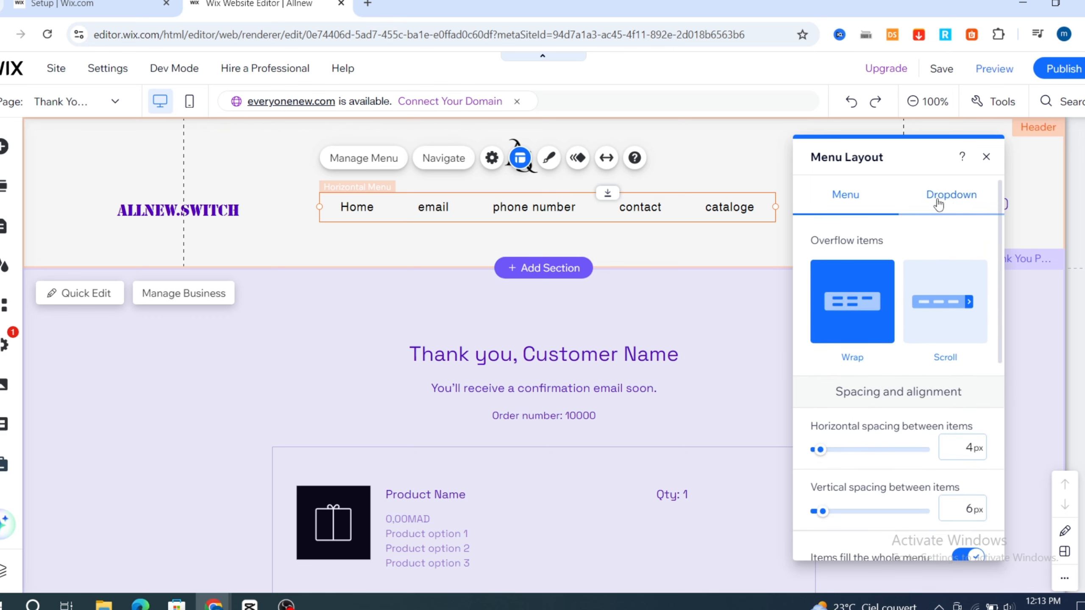
Step: Set both the dropdown alignment and the dropdown items' text alignment to Center
click(937, 199)
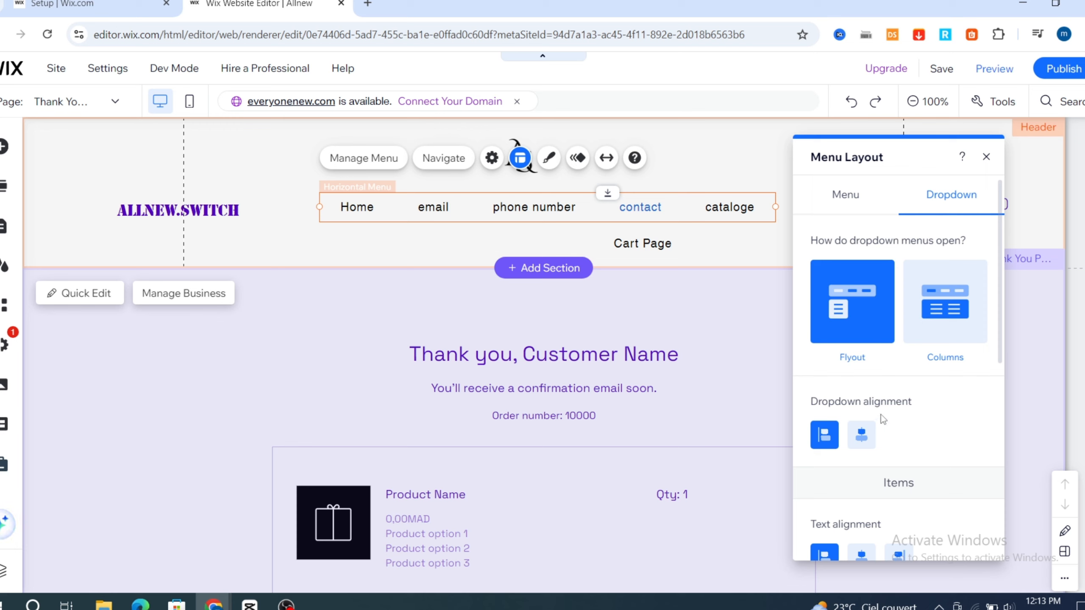
scroll(881, 414, down, 2)
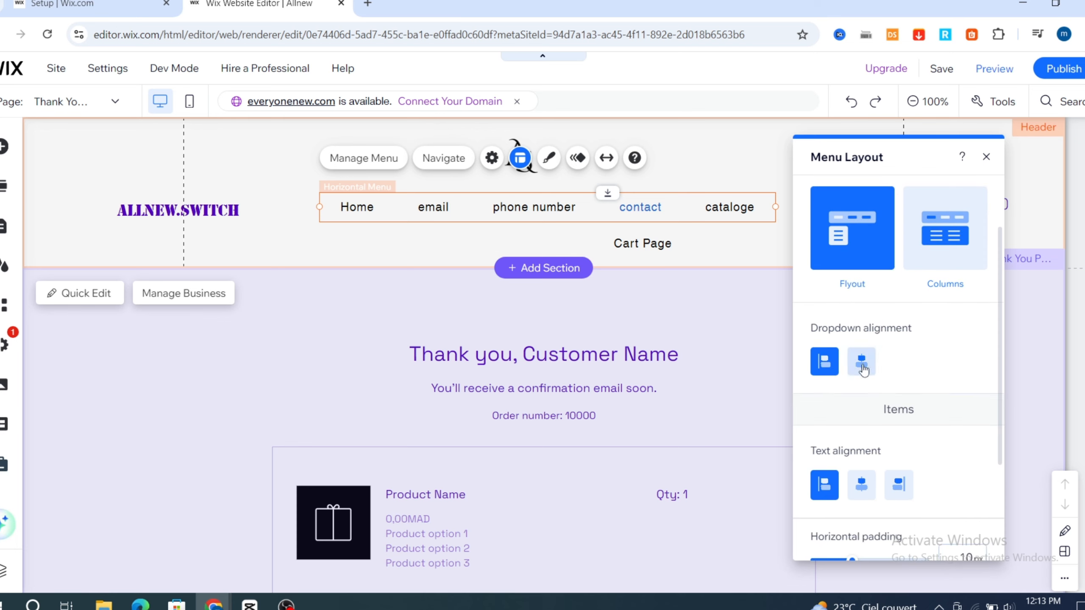
click(862, 369)
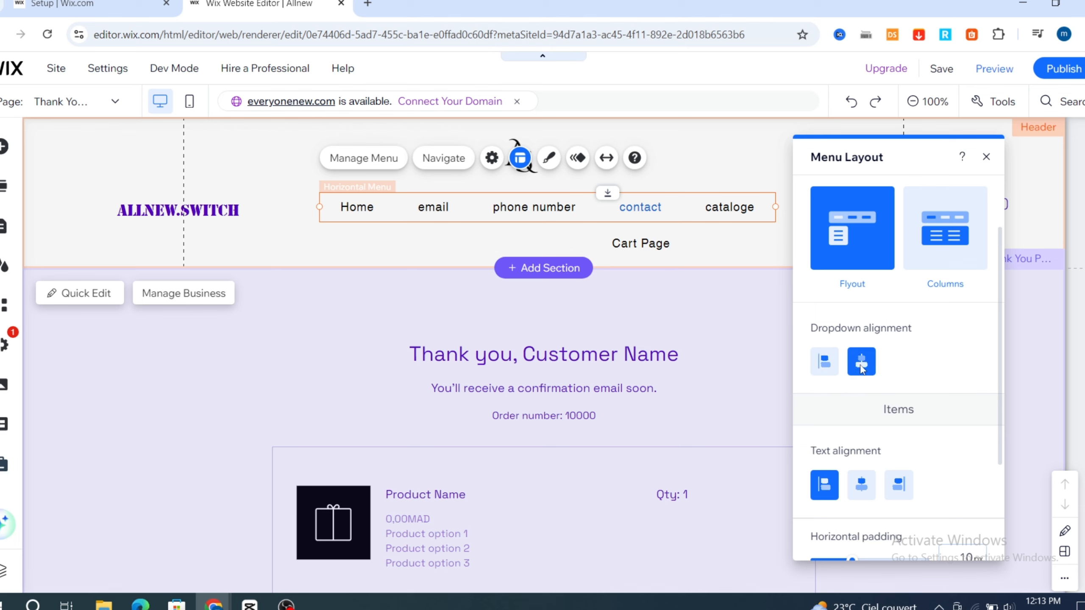
scroll(881, 415, down, 4)
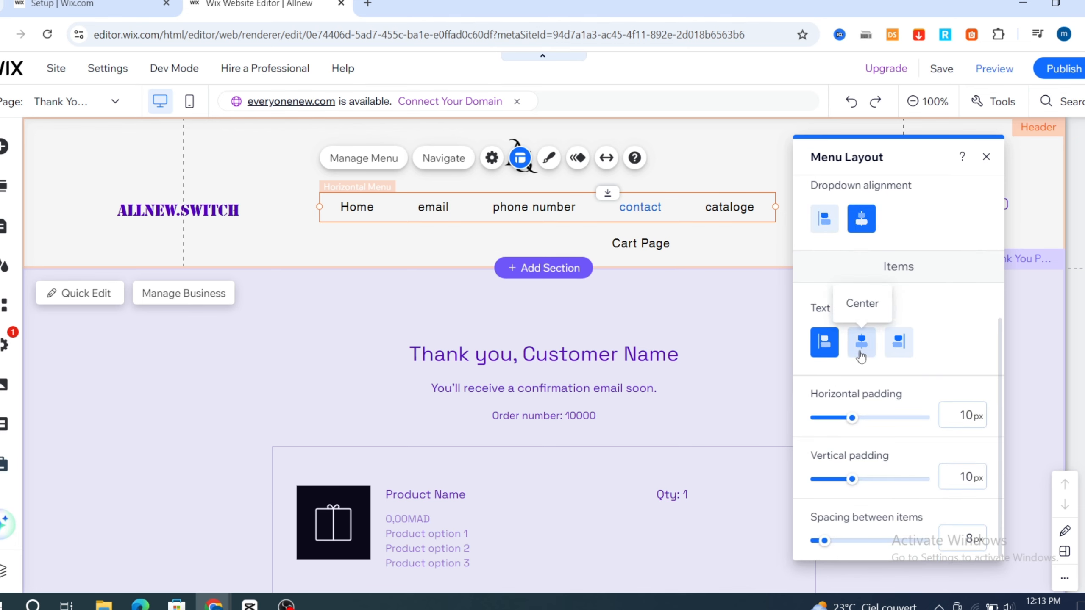
click(861, 355)
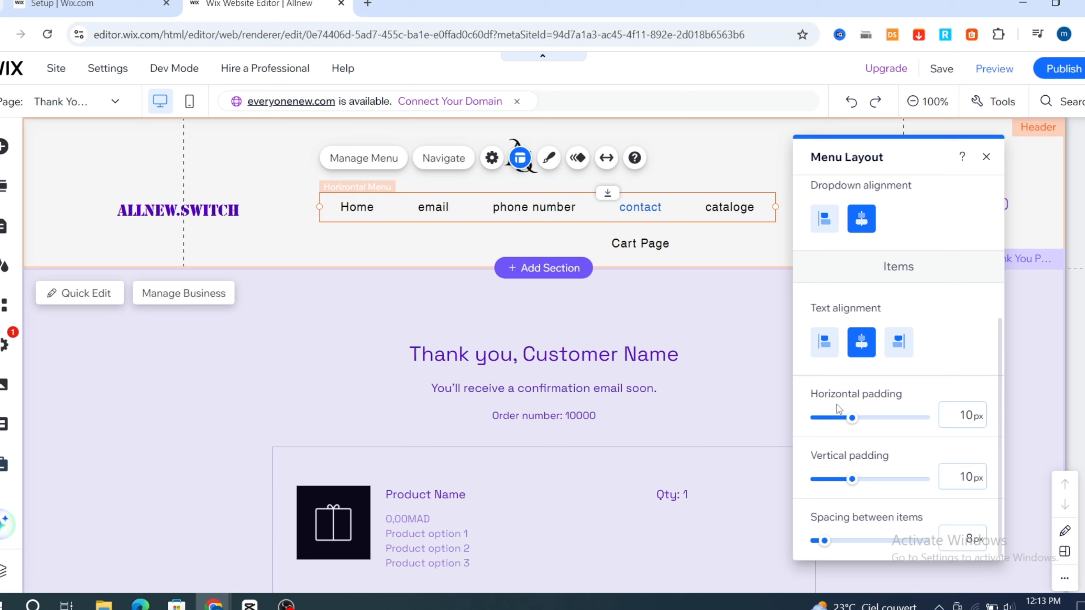
Step: Set the dropdown items' horizontal padding to 14 px and vertical padding to 15 px, increase their spacing slightly, and close the layout settings
mouse_move(861, 420)
mouse_down()
mouse_move(831, 423)
mouse_move(867, 423)
mouse_up()
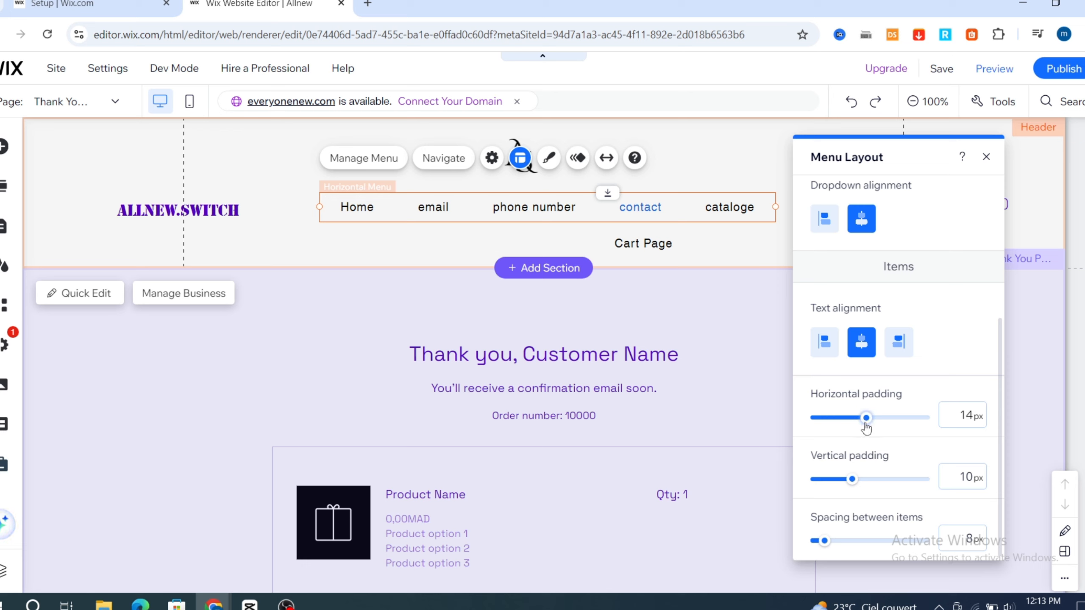
drag(851, 481, 869, 480)
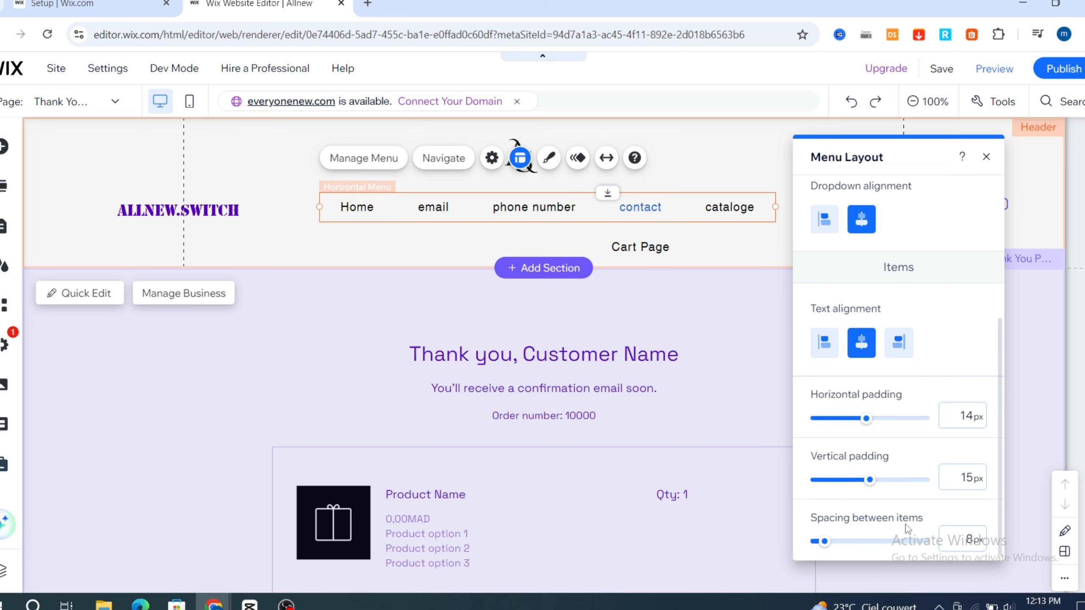
drag(826, 542, 835, 542)
scroll(978, 162, up, 3)
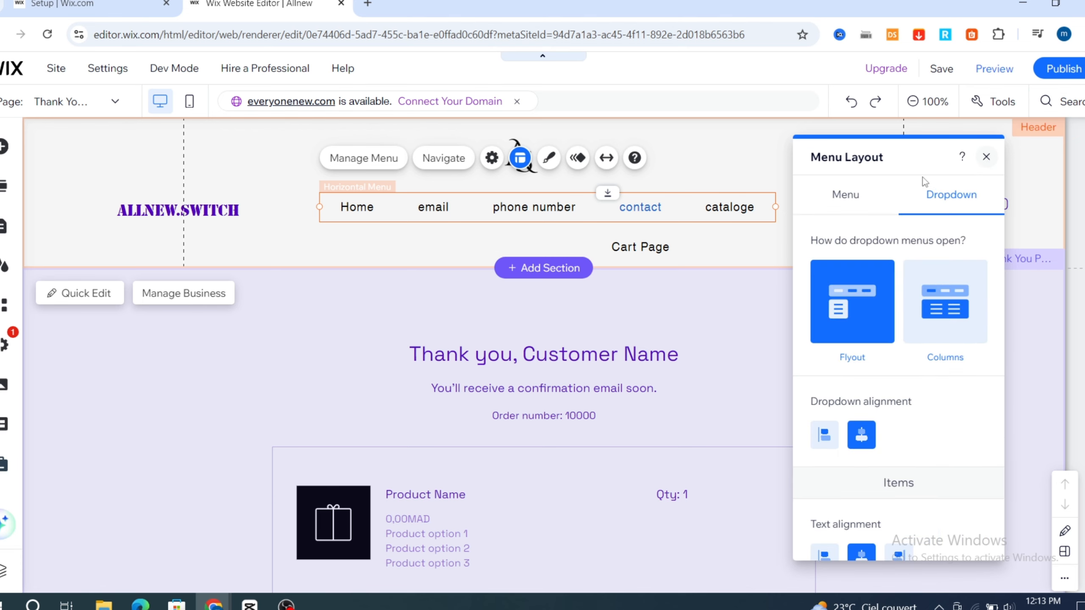
click(985, 157)
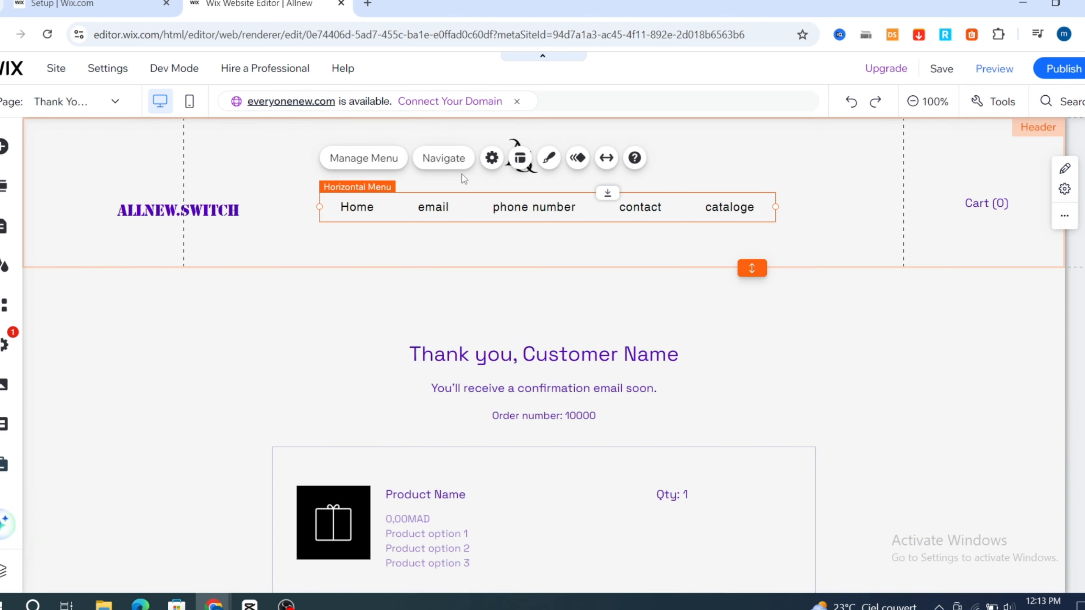
Step: Customize the menu design by giving the menu container a 1 px border on all sides in the dark purple theme color #5300BC
click(549, 161)
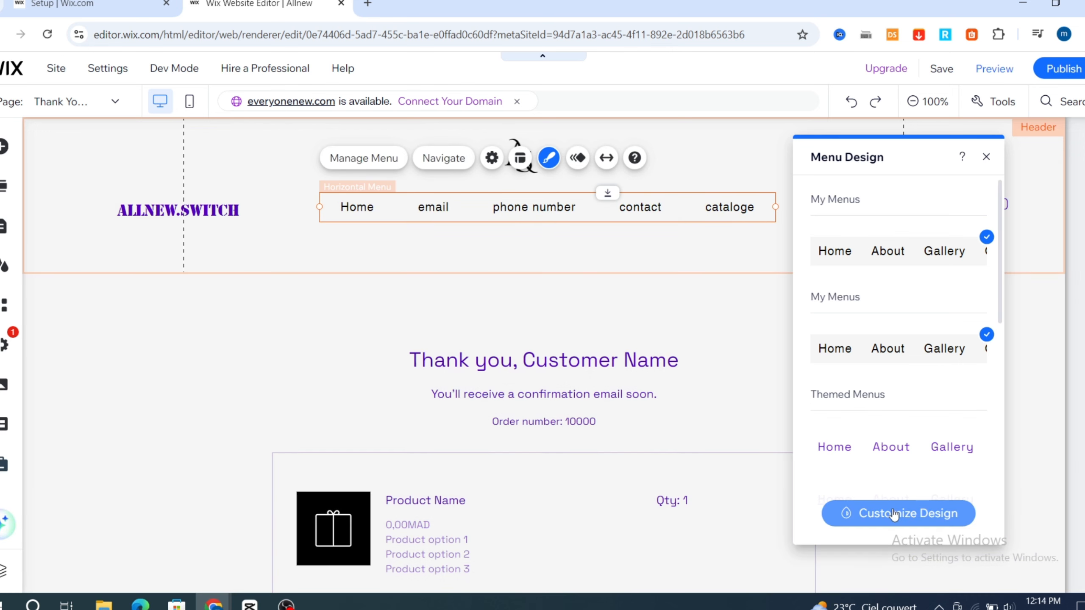
click(896, 512)
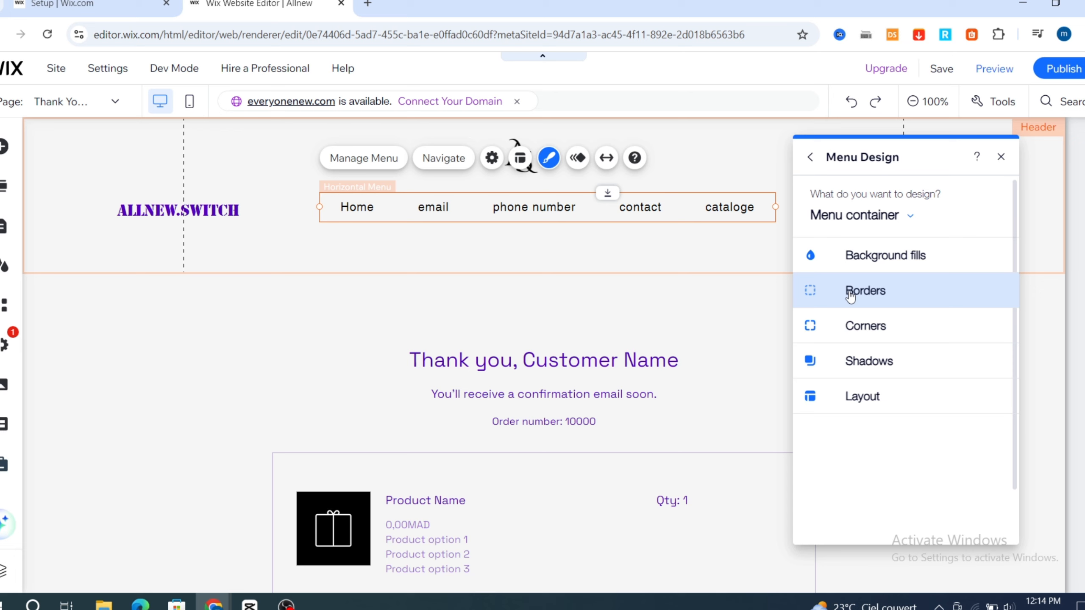
click(859, 336)
click(810, 255)
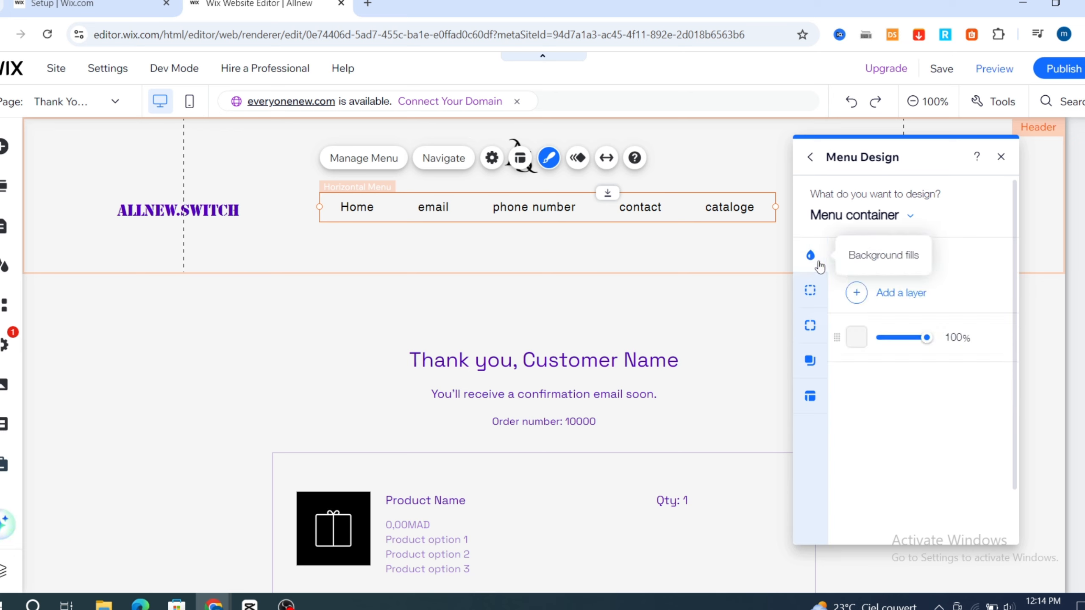
click(805, 292)
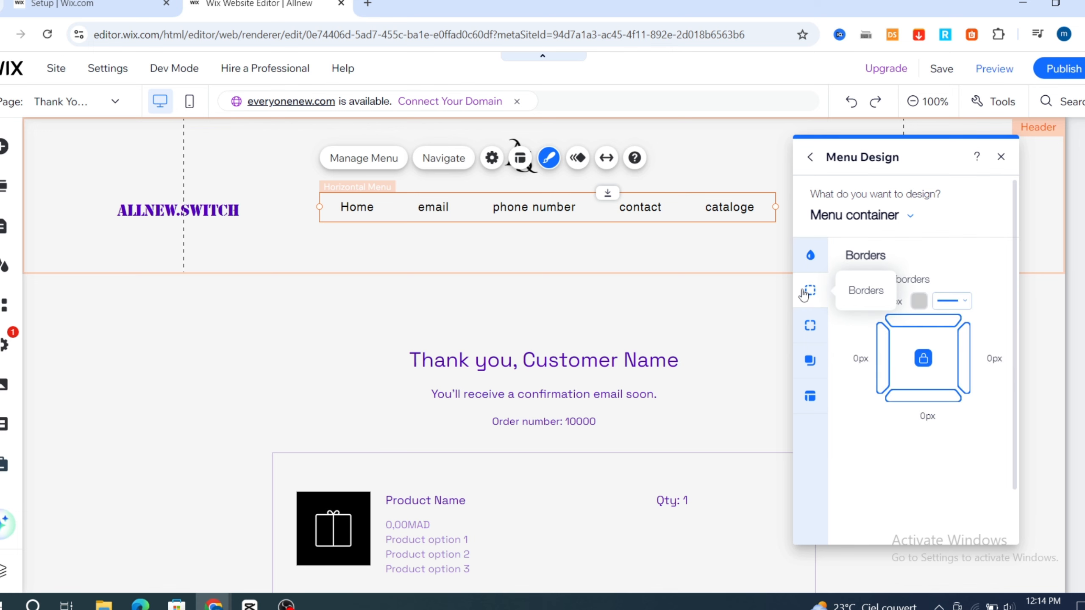
click(920, 301)
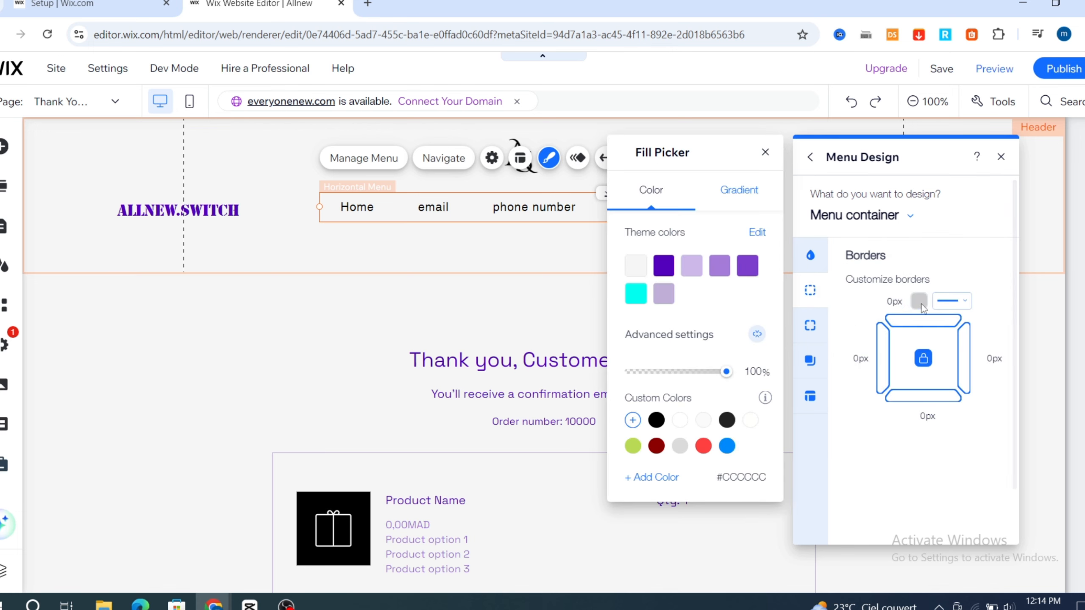
click(663, 266)
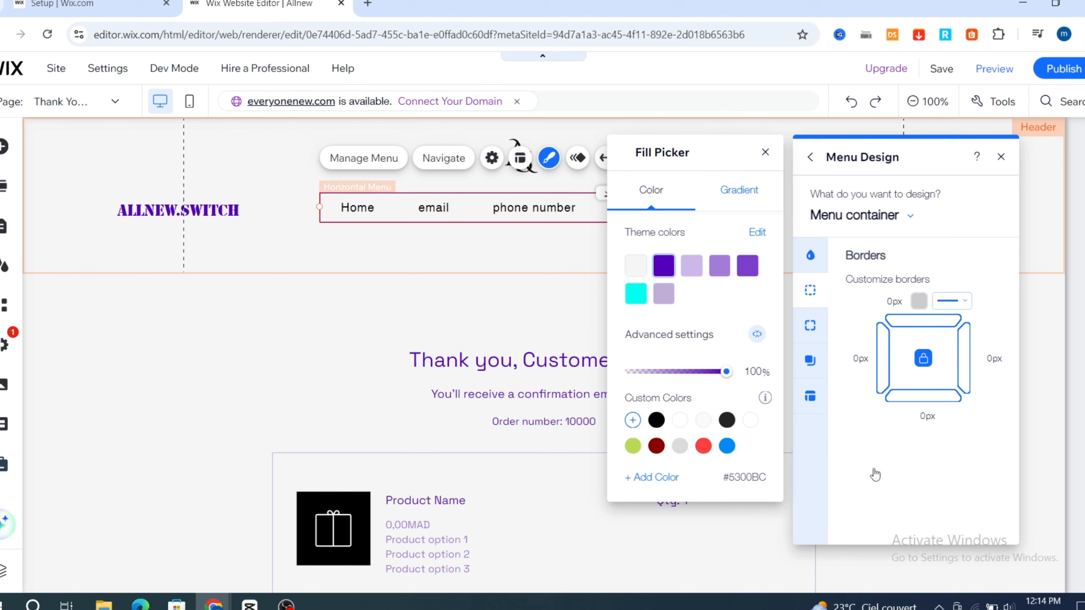
click(811, 330)
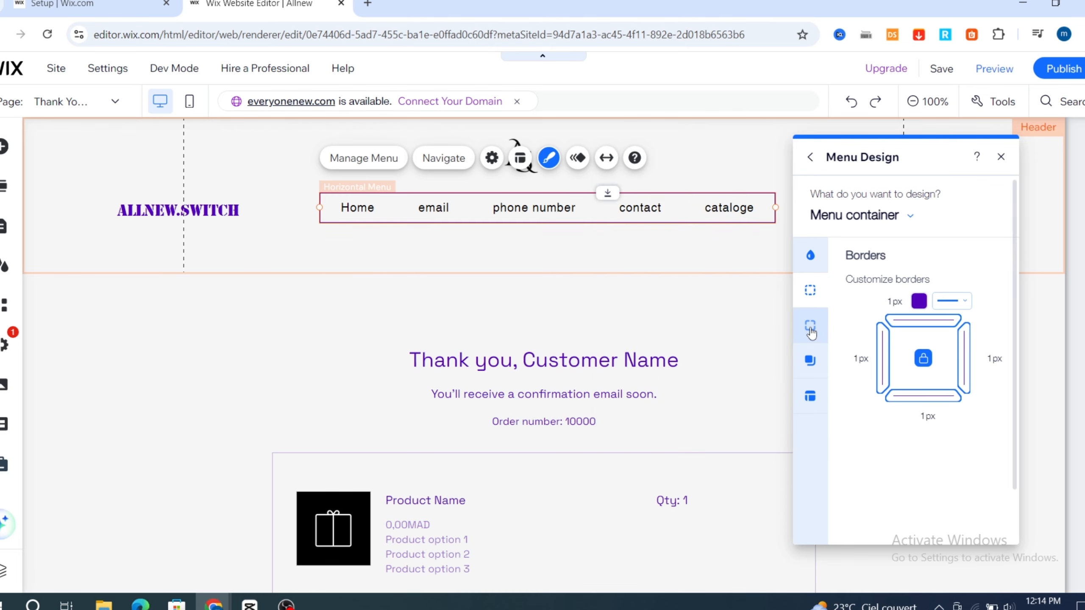
Step: Unlock the menu container's corner radii and enable its outer shadow with an angle of 241°
click(810, 327)
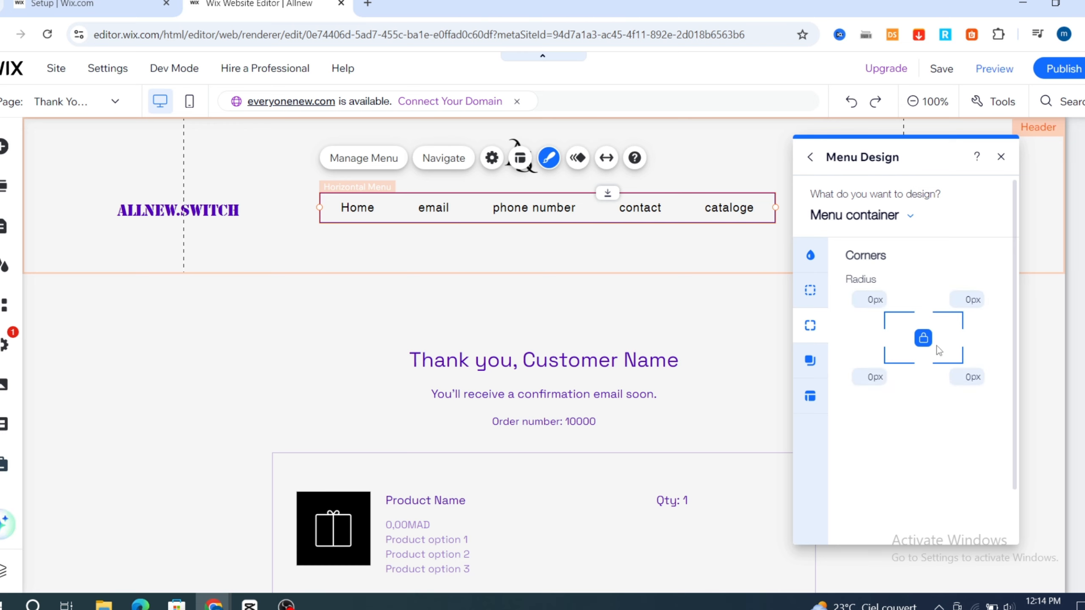
click(923, 338)
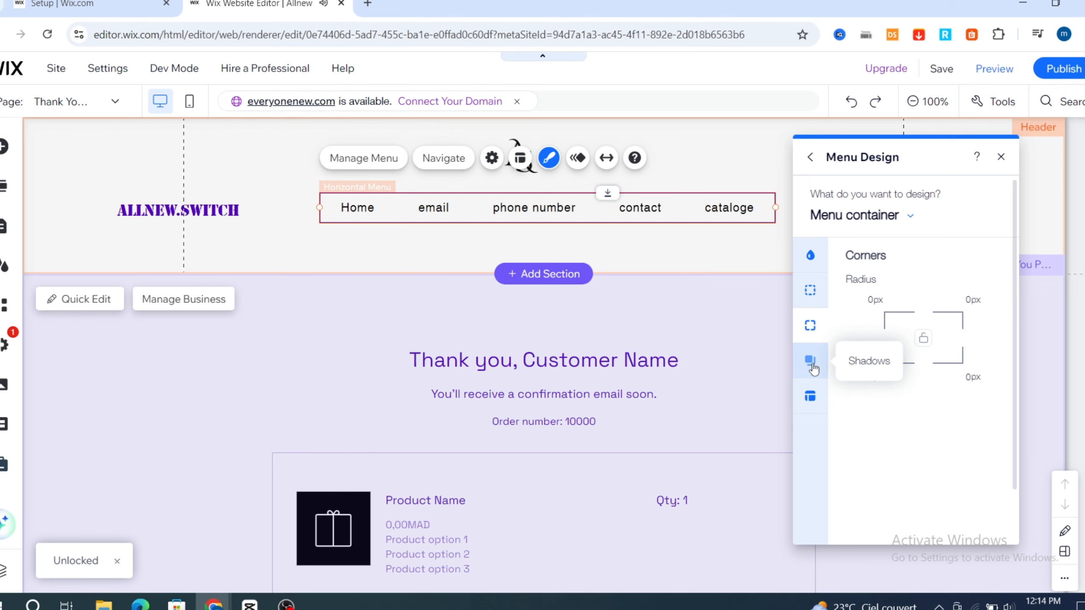
click(811, 364)
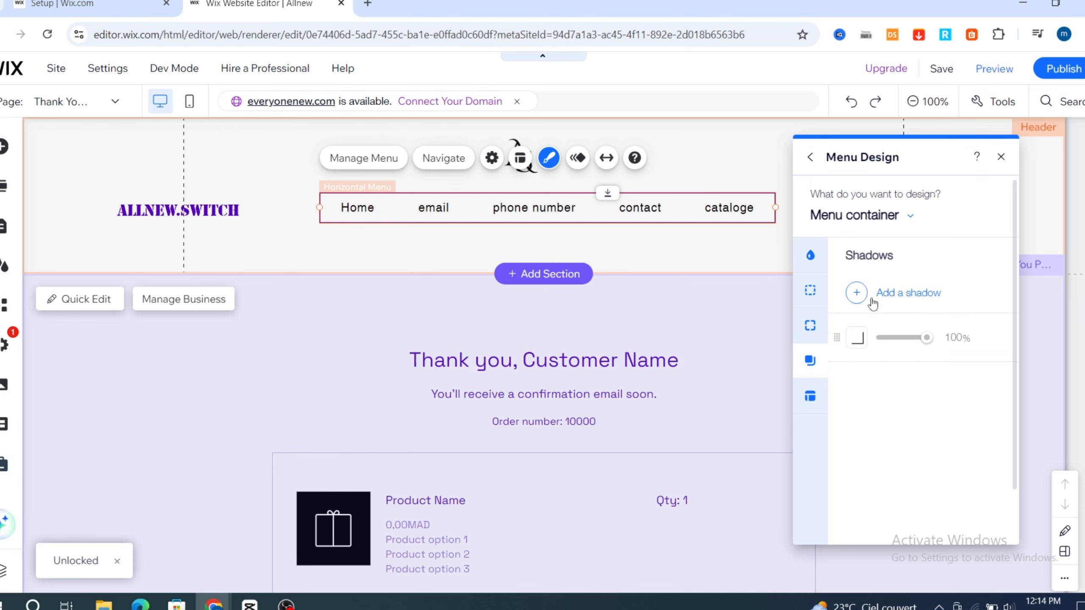
click(856, 342)
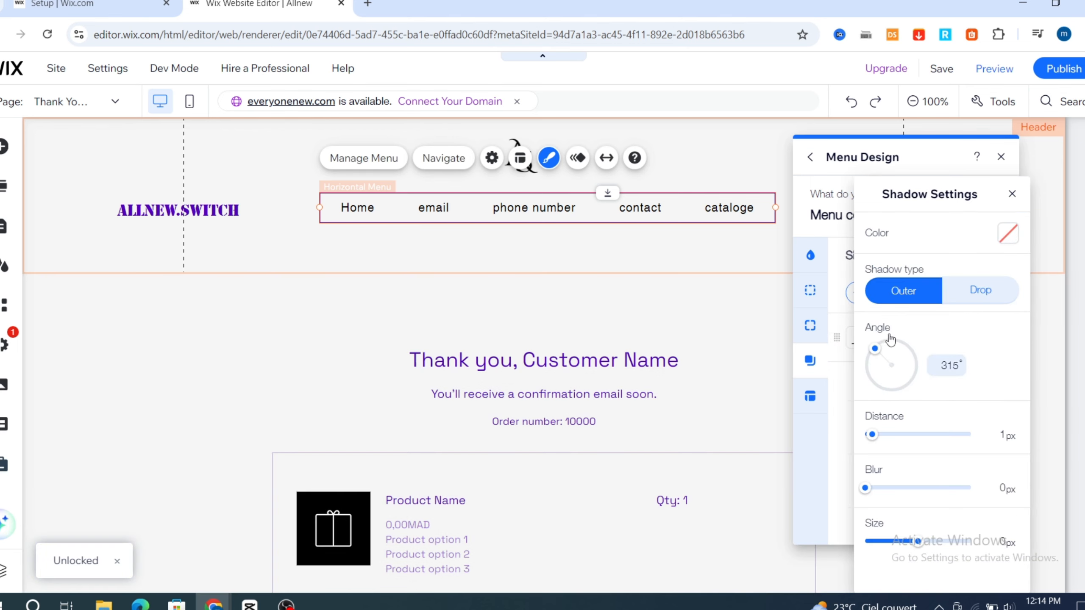
drag(877, 358, 866, 386)
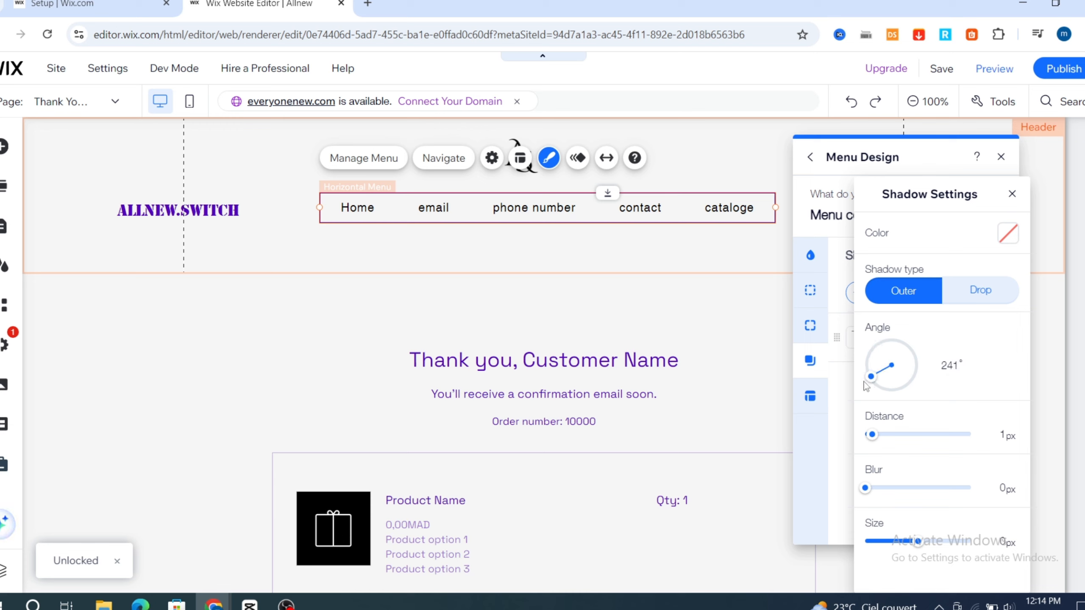
click(809, 399)
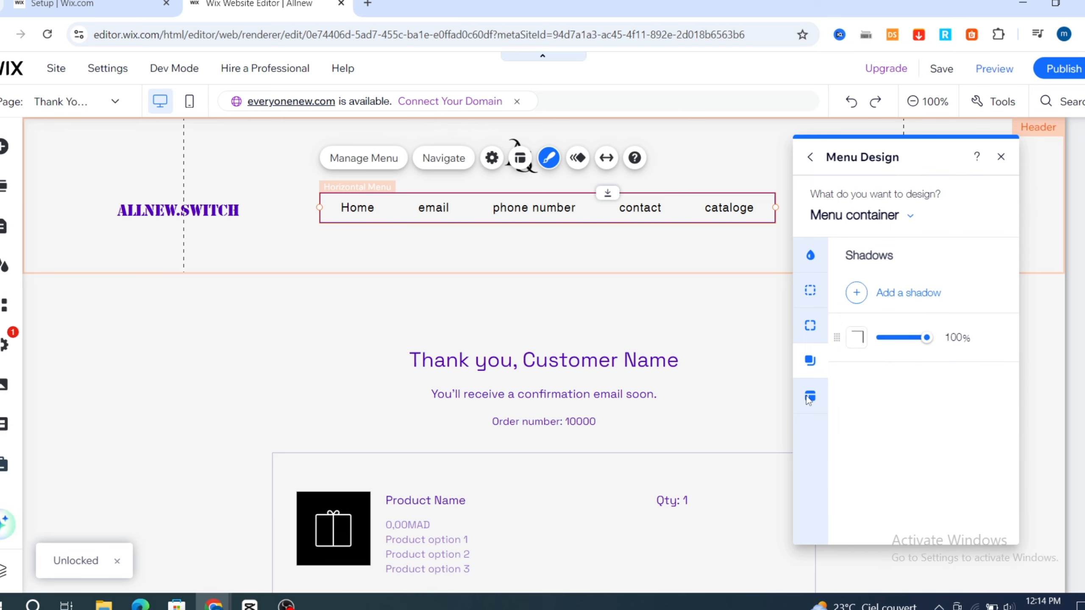
Step: Unlock the menu container's padding sides so each can be set separately, and return to the main menu design options
click(810, 398)
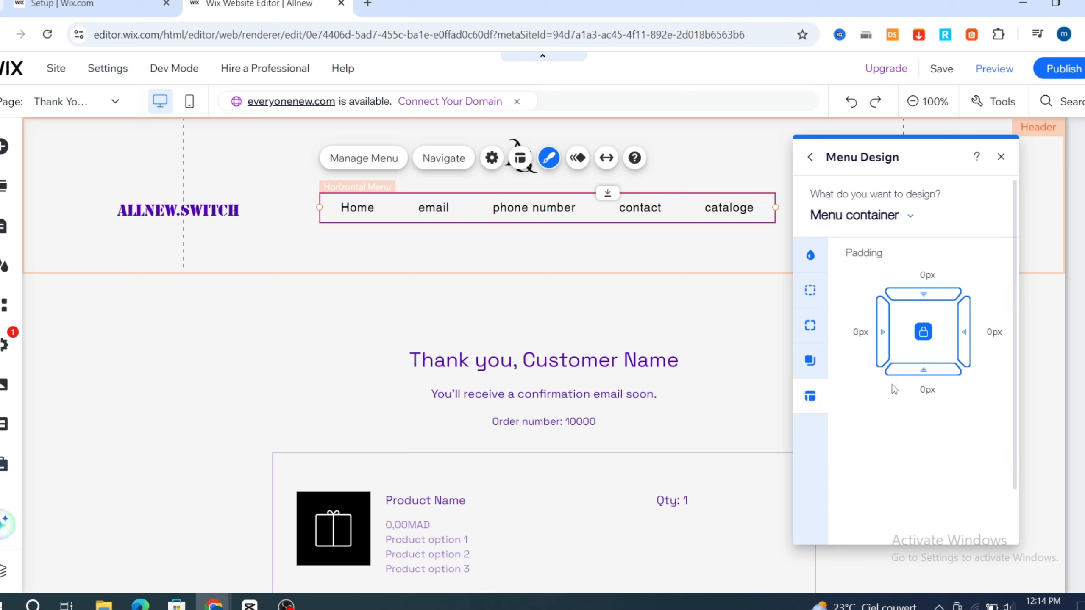
click(923, 338)
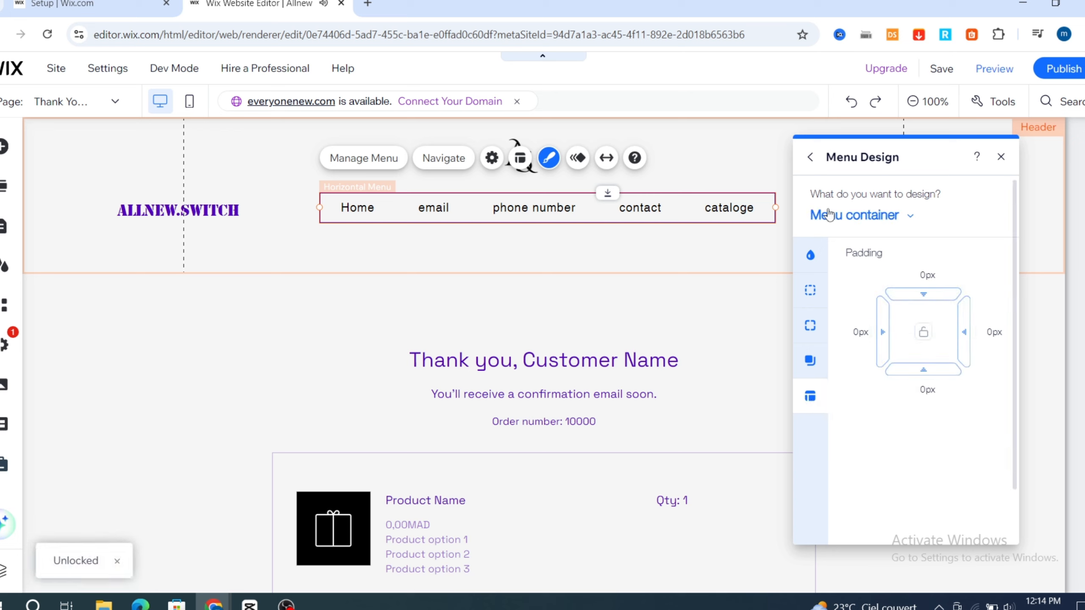
click(814, 158)
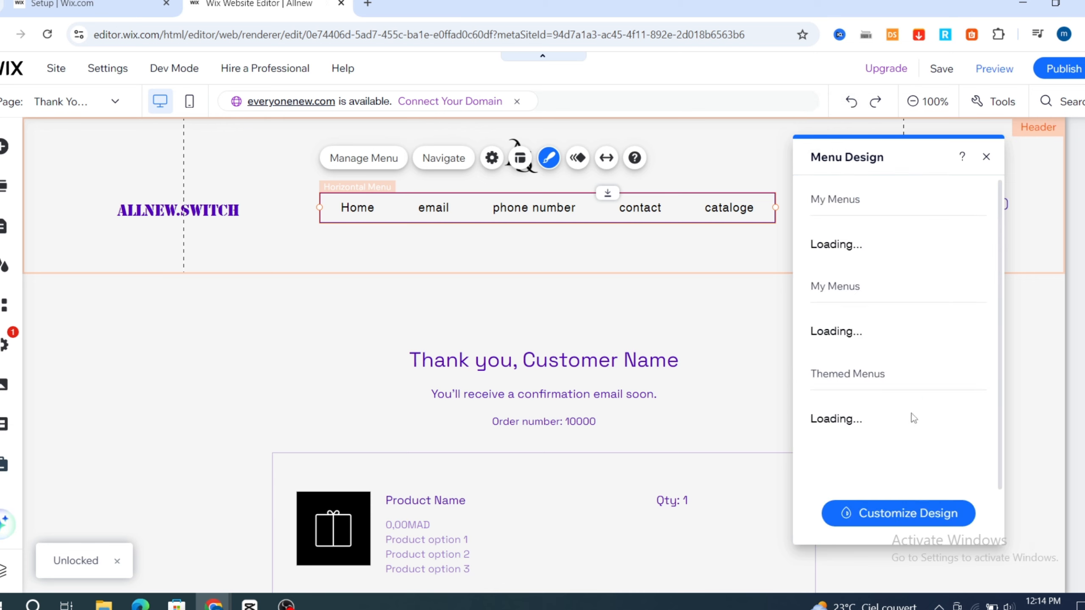
Step: Try the Fade entrance animation on the horizontal menu, reset the animation to None, and close the animation settings
click(578, 158)
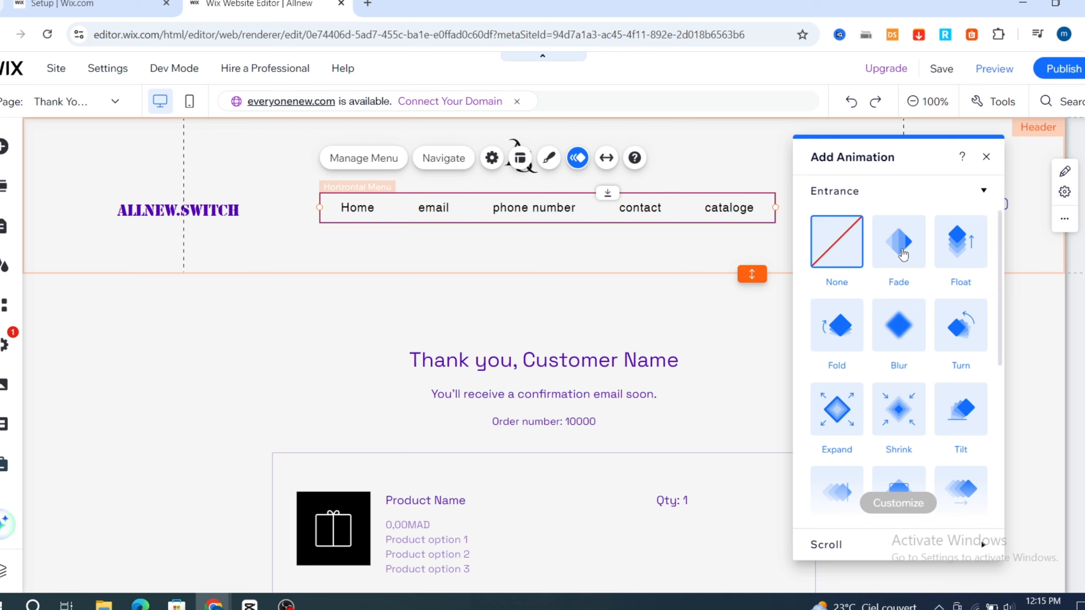
click(902, 250)
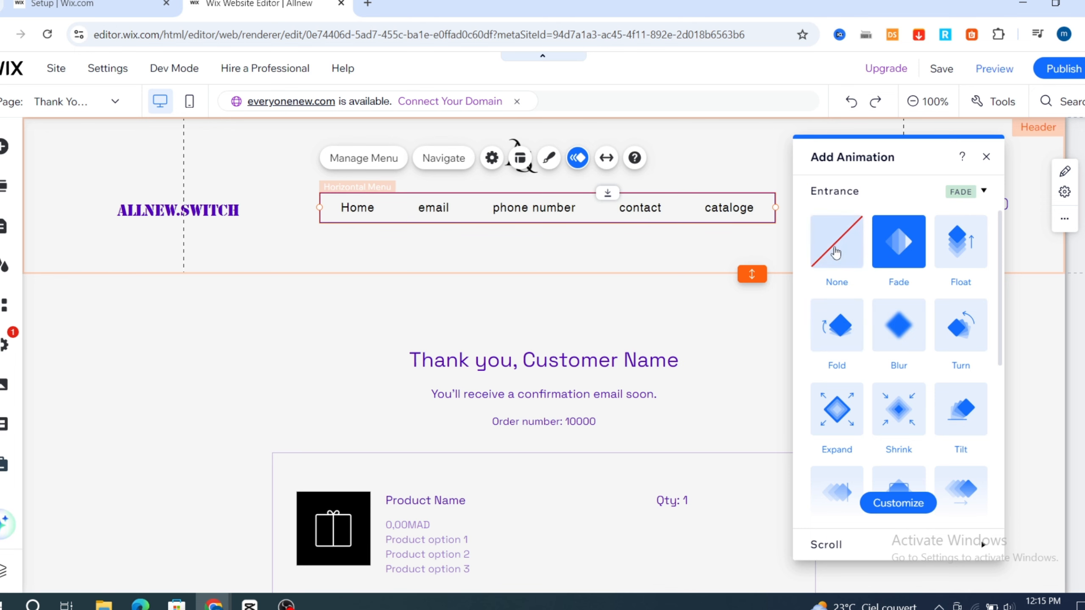
click(835, 252)
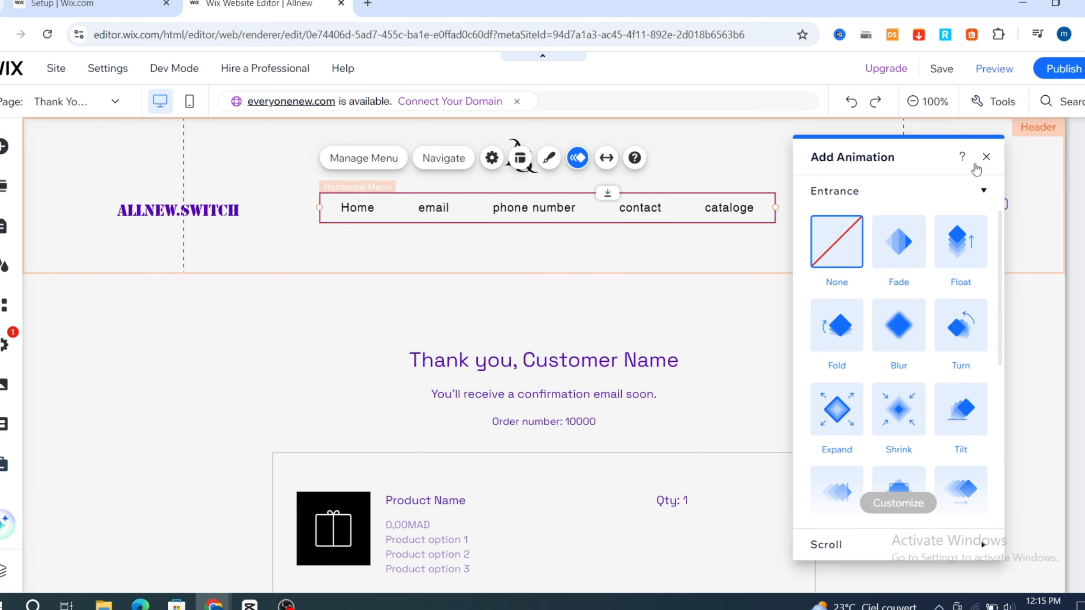
click(985, 159)
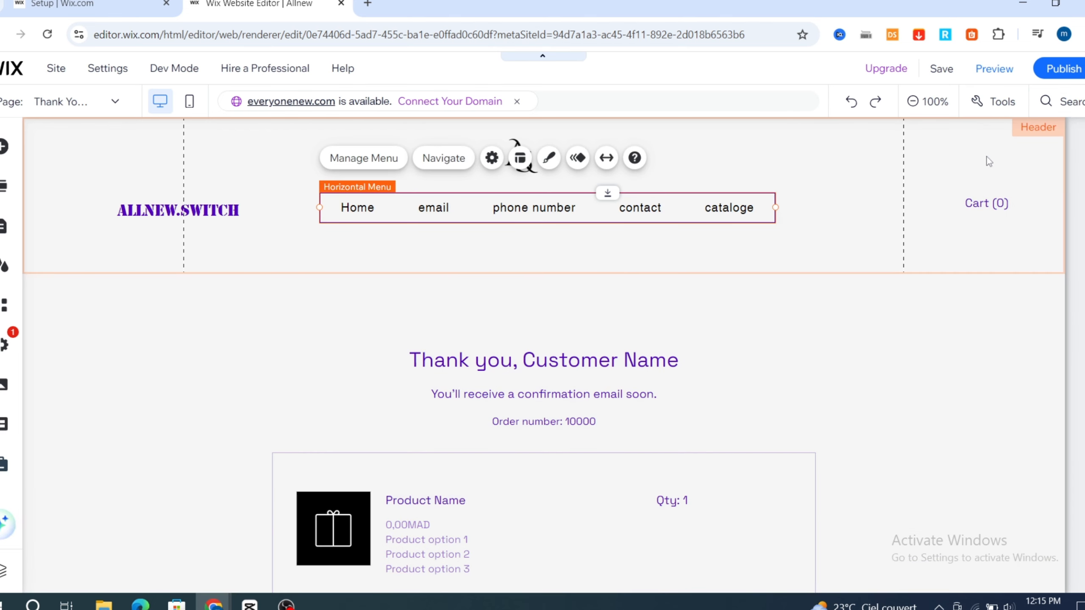
Step: Try stretching the horizontal menu to full width, turn the stretch off again, and close the stretch settings
click(606, 161)
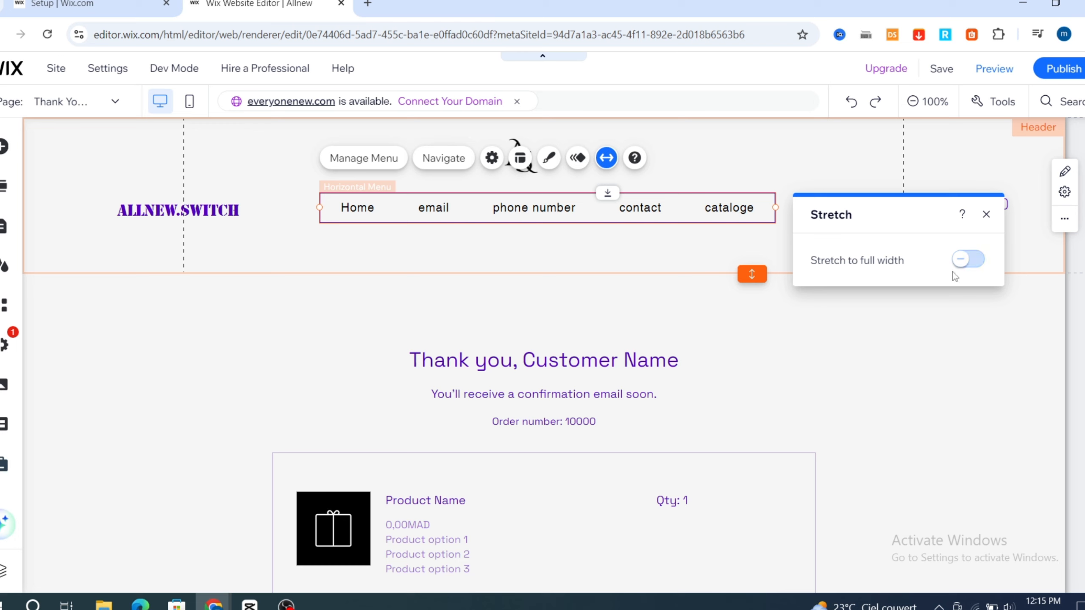
click(964, 266)
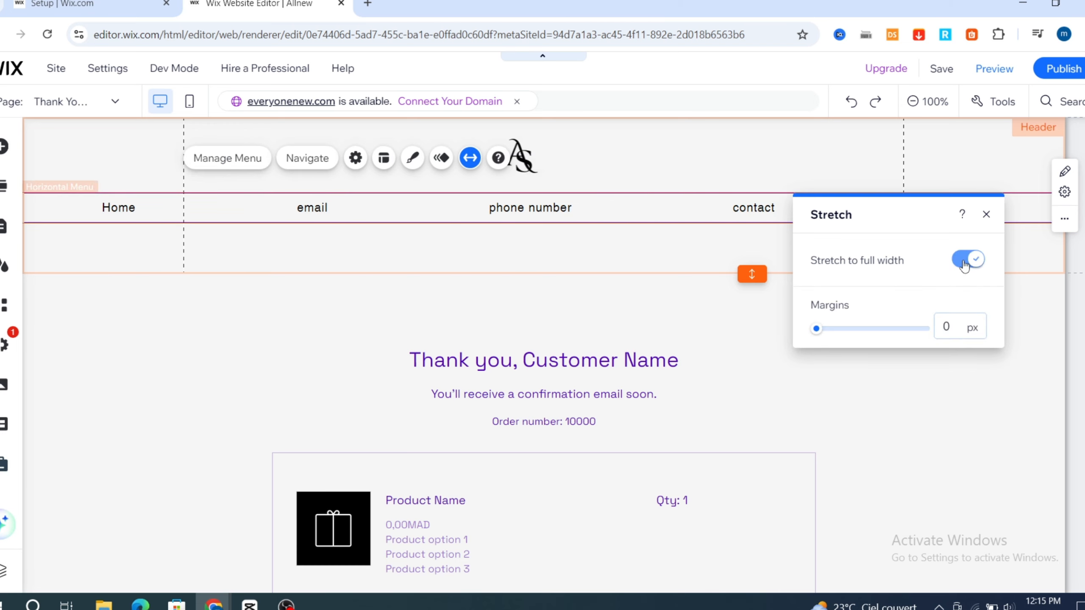
click(964, 266)
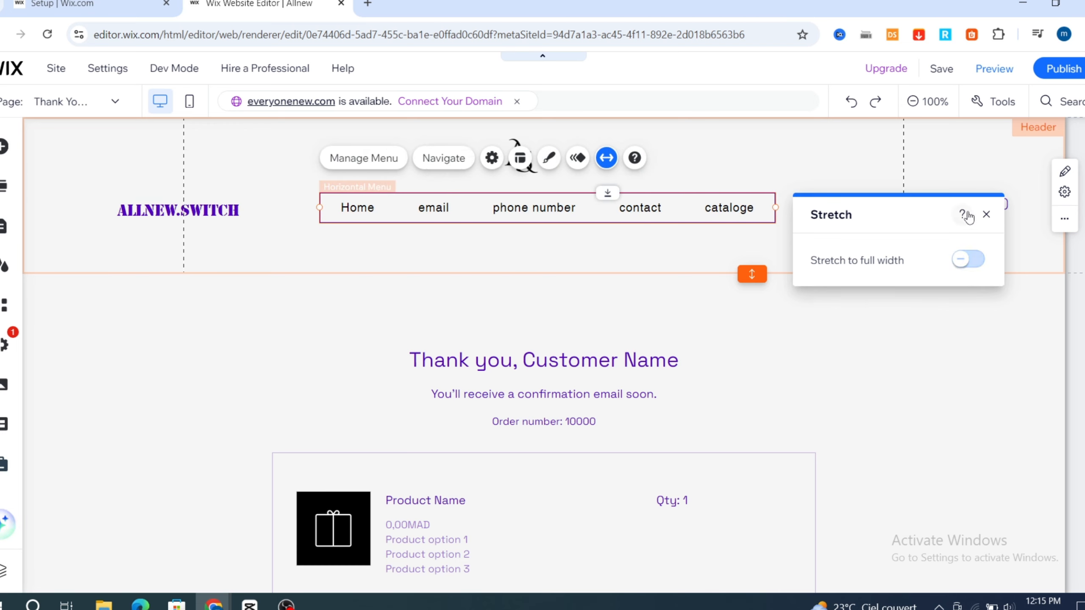
click(985, 215)
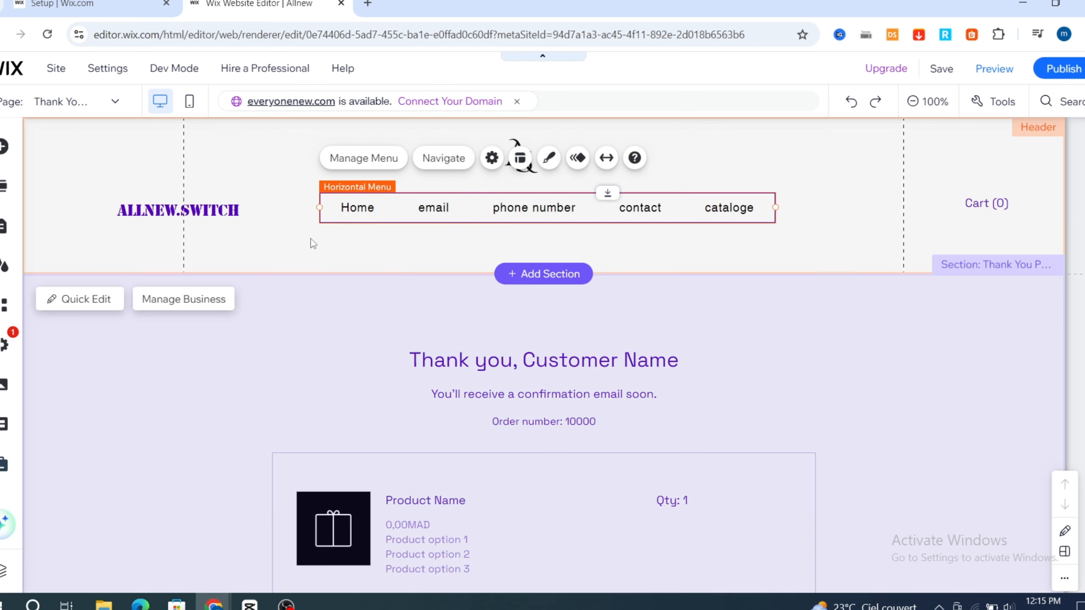
scroll(598, 278, down, 2)
scroll(649, 203, up, 2)
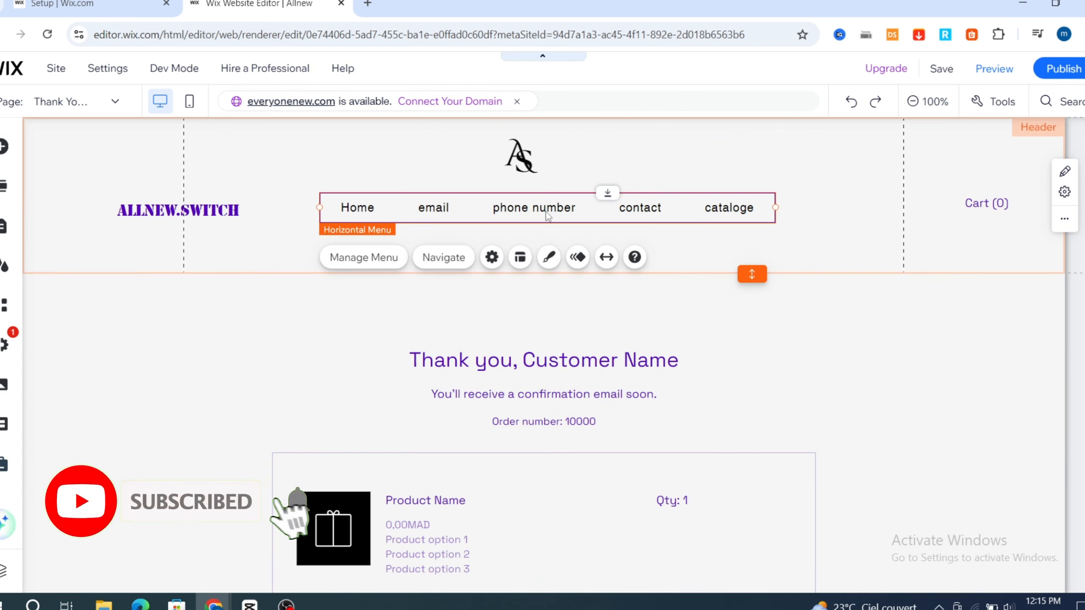